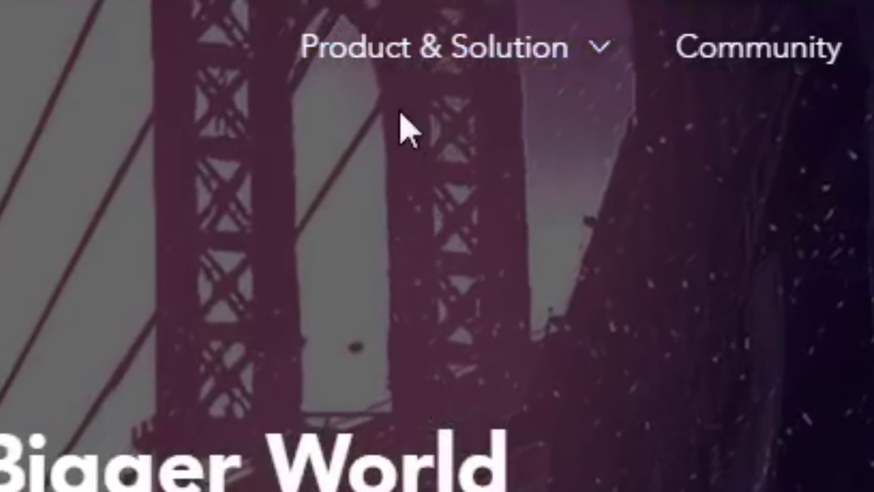
- Open the ApowerEdit page from the website's multimedia product list and start a new 16:9 project in ApowerEdit
{"action": "mouse_move", "coordinate": [416, 59]}
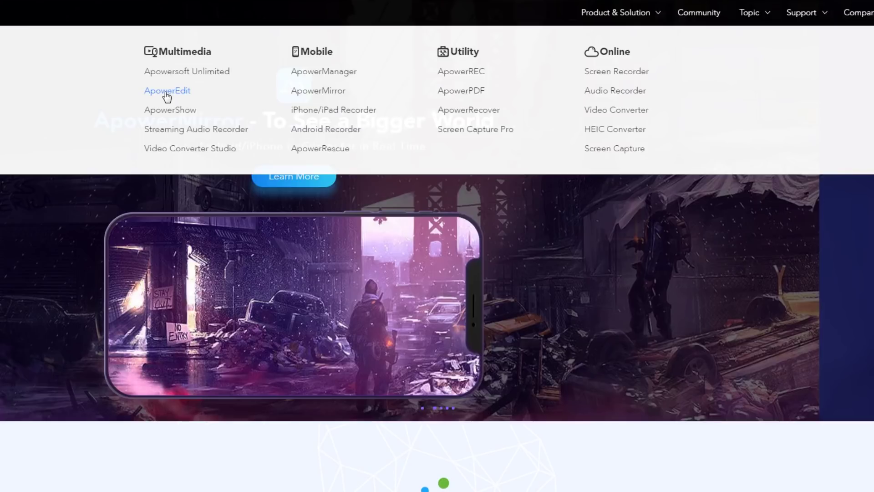
{"action": "left_click", "coordinate": [166, 91]}
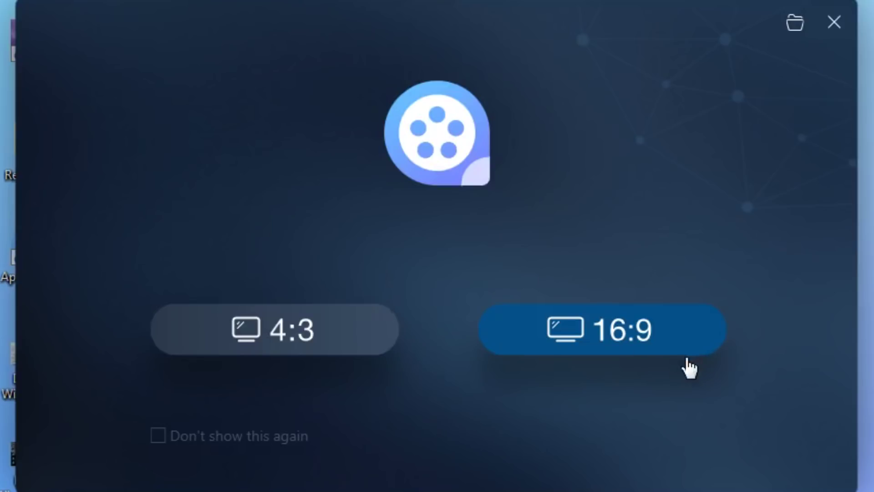
{"action": "left_click", "coordinate": [646, 336]}
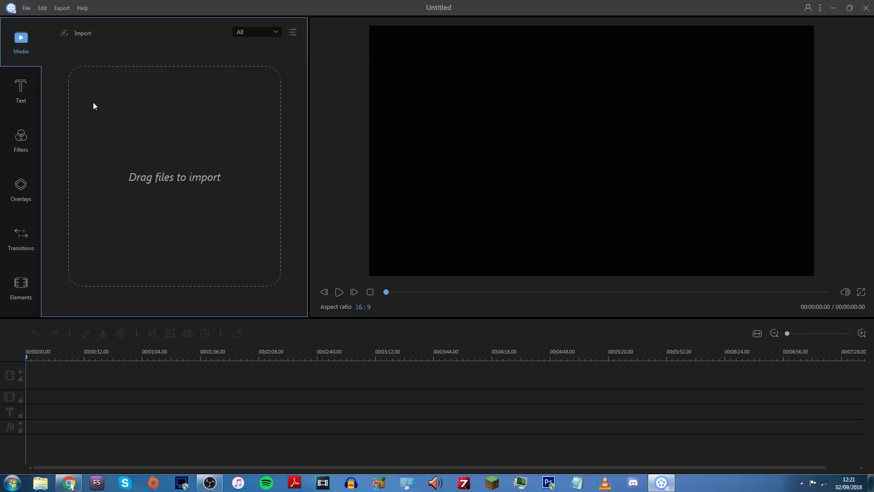
- Import the seven AVI recordings from 29/08/2018 19:03 to 30/08/2018 16:59 in the Dxtory Files folder into the media library
{"action": "left_click", "coordinate": [83, 34]}
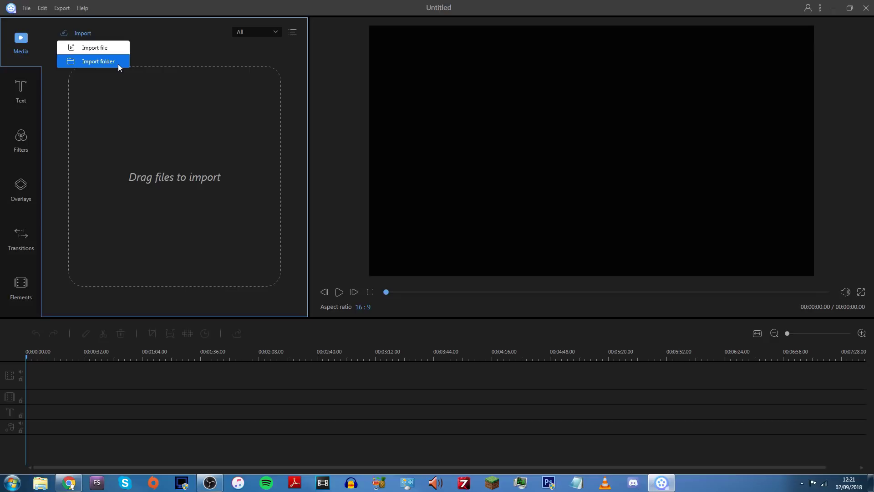
{"action": "left_click", "coordinate": [118, 64]}
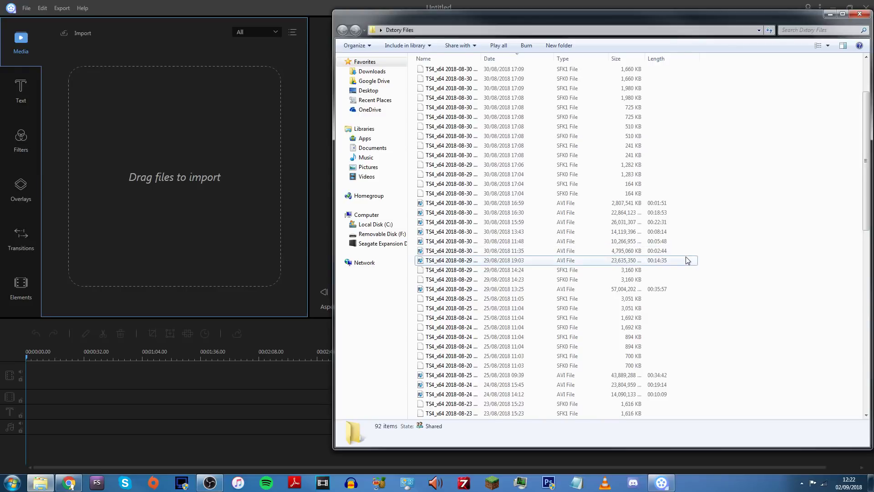
{"action": "left_click_drag", "start_coordinate": [709, 264], "coordinate": [624, 199]}
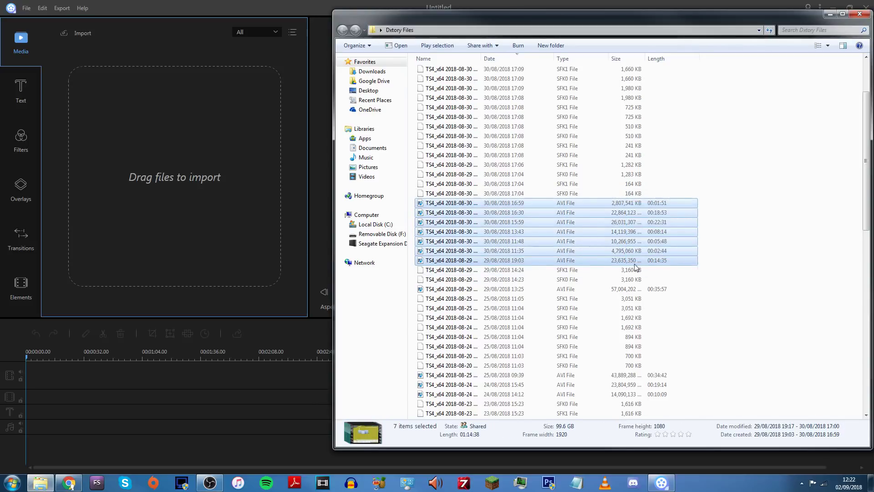
{"action": "left_click_drag", "start_coordinate": [643, 259], "coordinate": [184, 163]}
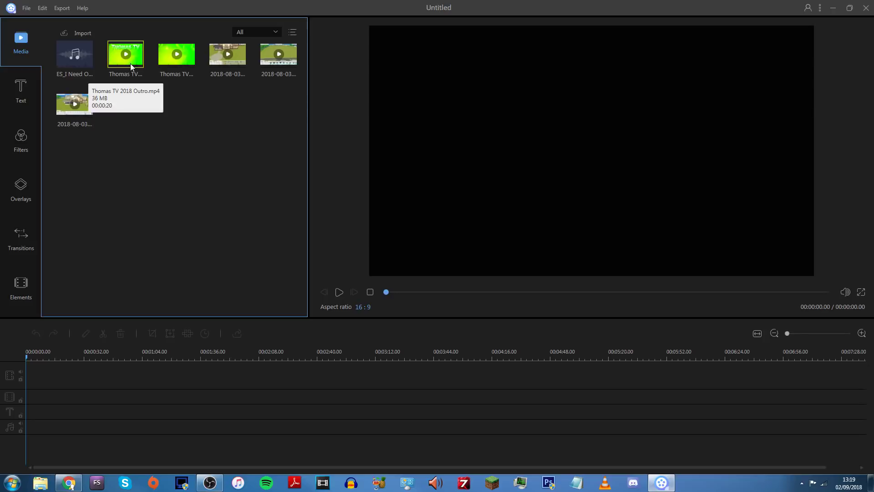
{"action": "left_click_drag", "start_coordinate": [130, 64], "coordinate": [163, 85]}
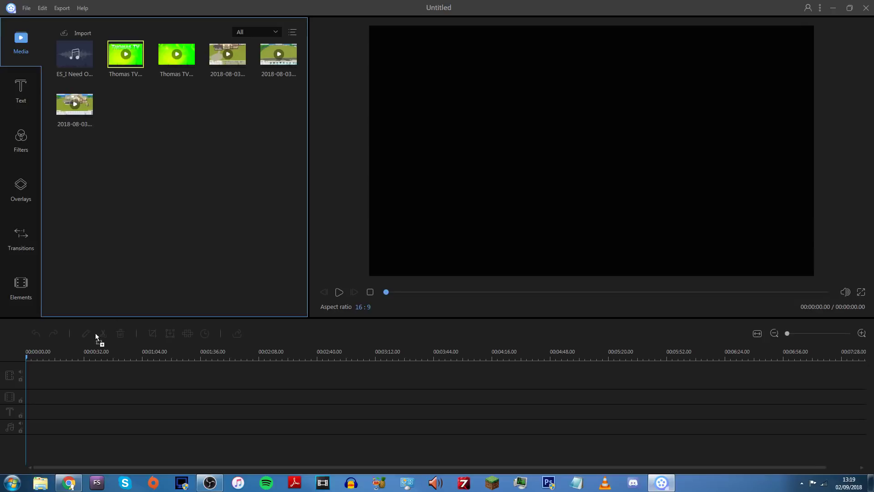
{"action": "left_click_drag", "start_coordinate": [39, 377], "coordinate": [7, 376]}
{"action": "left_click_drag", "start_coordinate": [13, 205], "coordinate": [146, 196]}
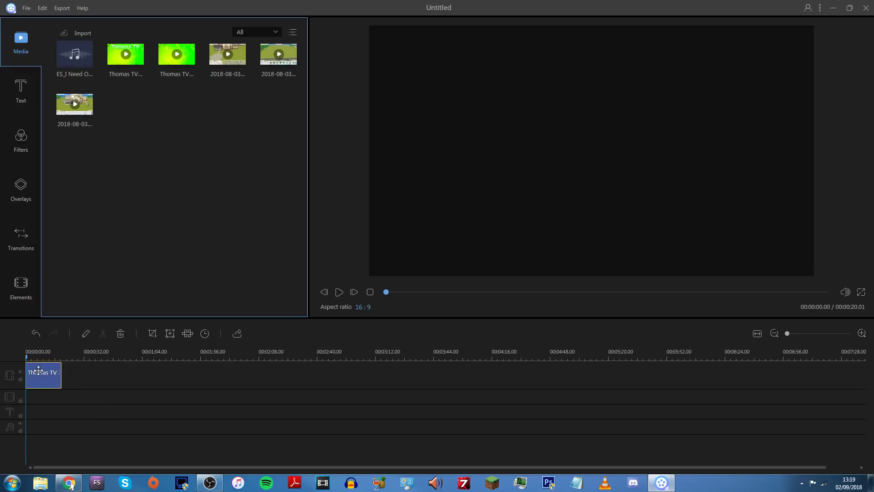
{"action": "key", "text": "space"}
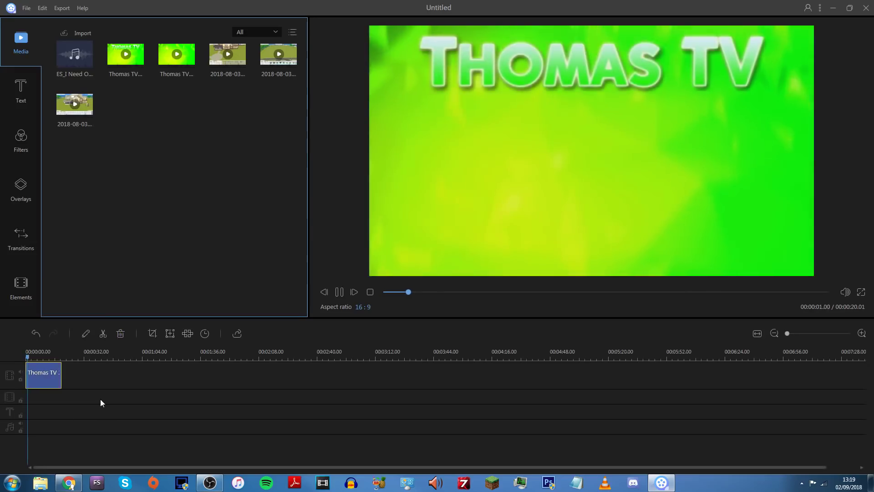
{"action": "key", "text": "ctrl+z"}
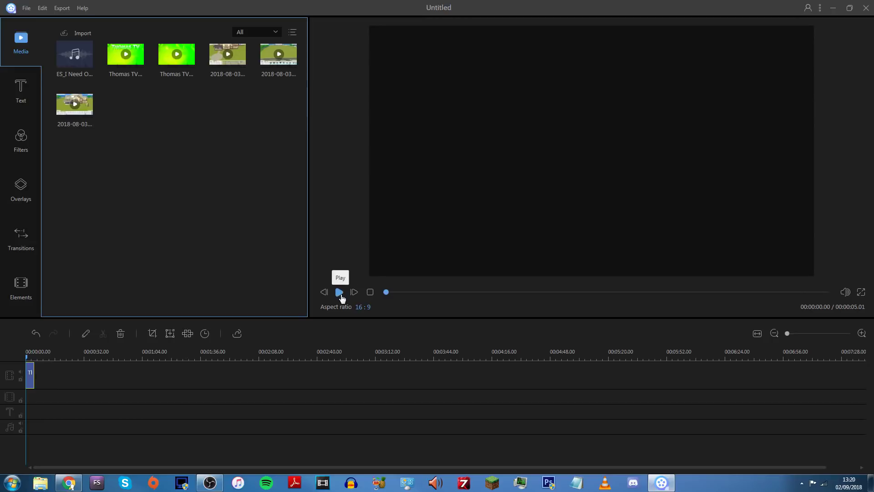
{"action": "key", "text": "space"}
{"action": "left_click", "coordinate": [270, 62]}
{"action": "left_click_drag", "start_coordinate": [269, 62], "coordinate": [262, 100]}
{"action": "left_click_drag", "start_coordinate": [233, 161], "coordinate": [241, 95]}
{"action": "left_click_drag", "start_coordinate": [157, 273], "coordinate": [53, 376]}
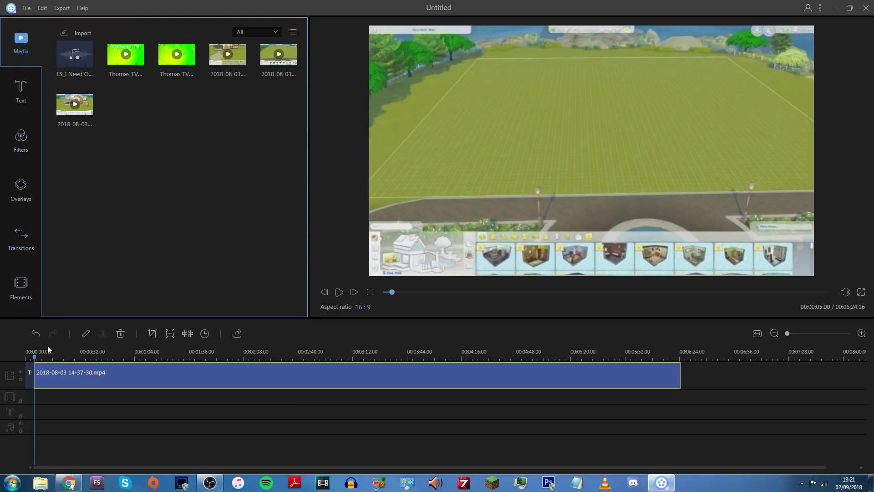
{"action": "left_click_drag", "start_coordinate": [82, 54], "coordinate": [61, 428]}
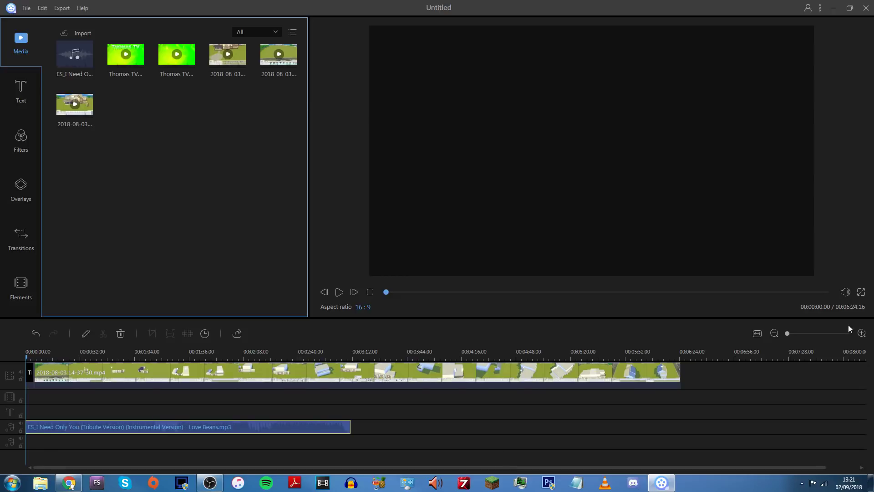
- Move the playhead to the end of the intro at 00:00:05.00 and check the editing commands available for the music clip
{"action": "left_click", "coordinate": [862, 334]}
{"action": "left_click", "coordinate": [862, 333]}
{"action": "left_click", "coordinate": [862, 333]}
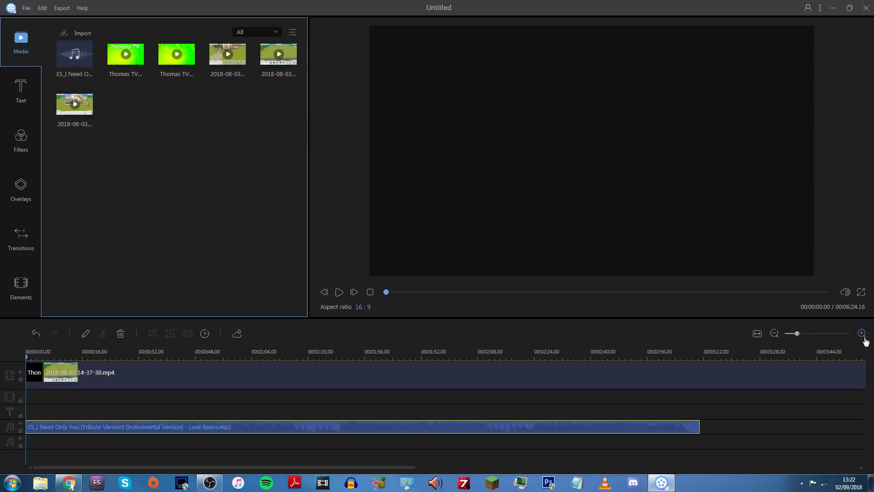
{"action": "left_click", "coordinate": [862, 333]}
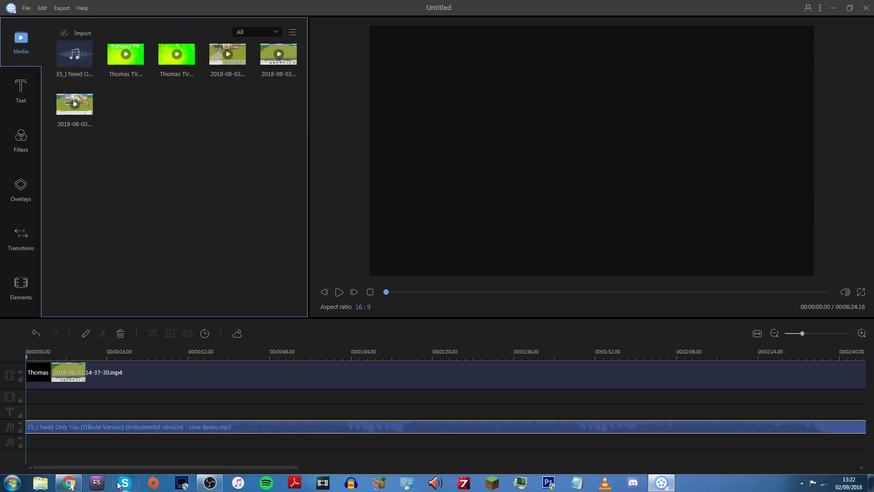
{"action": "left_click", "coordinate": [61, 356]}
{"action": "left_click_drag", "start_coordinate": [61, 356], "coordinate": [70, 356]}
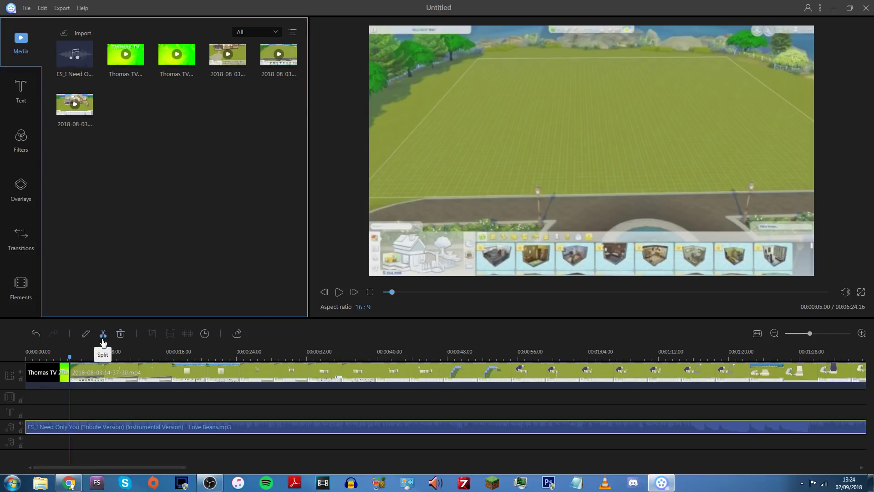
{"action": "right_click", "coordinate": [70, 425]}
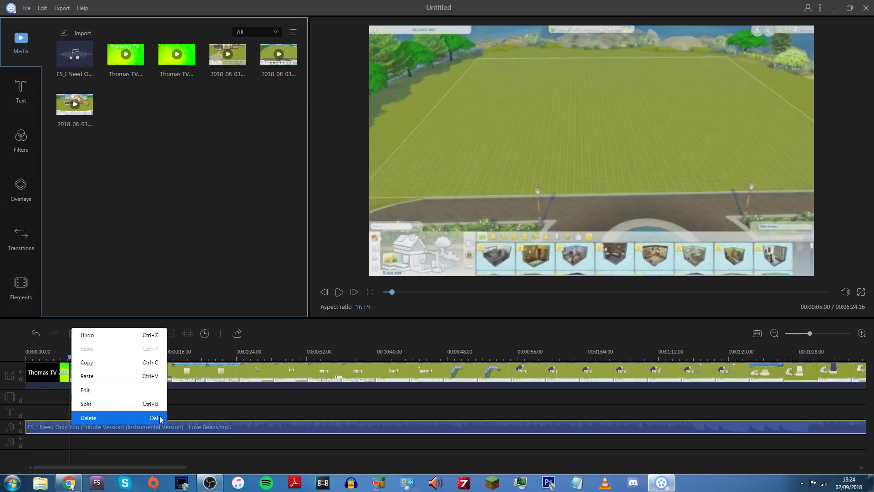
{"action": "left_click", "coordinate": [67, 425]}
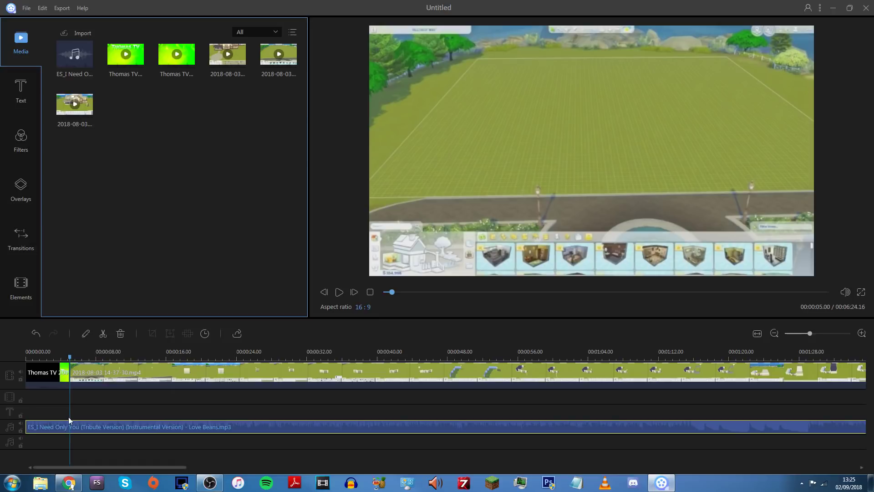
- Split the music clip at about 00:00:06.11, shortly after the intro ends, and delete the portion after the cut
{"action": "left_click", "coordinate": [72, 357]}
{"action": "left_click_drag", "start_coordinate": [72, 357], "coordinate": [84, 358]}
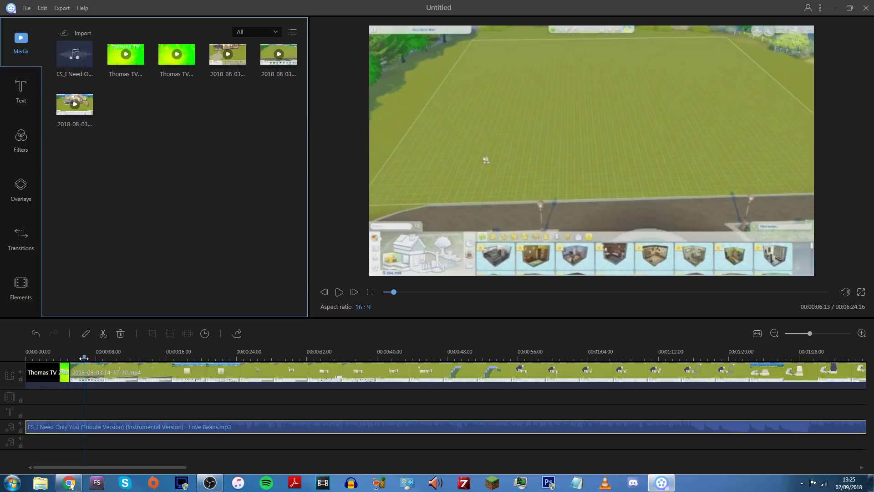
{"action": "left_click_drag", "start_coordinate": [84, 357], "coordinate": [83, 359]}
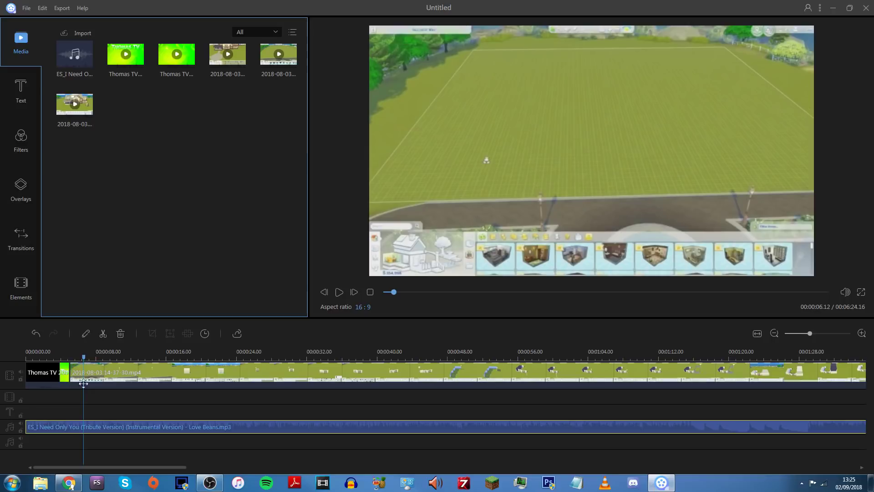
{"action": "left_click", "coordinate": [84, 426]}
{"action": "key", "text": "ctrl+b"}
{"action": "left_click", "coordinate": [83, 426]}
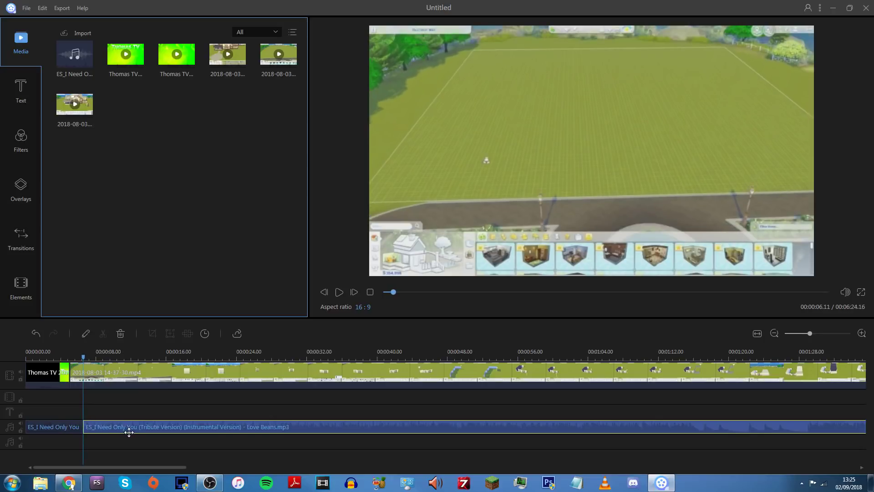
{"action": "key", "text": "Delete"}
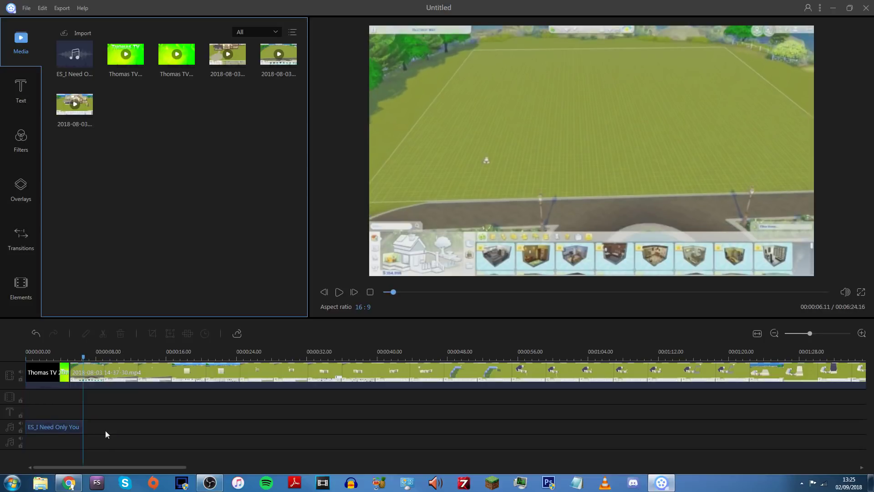
- Apply a 1.29 s fade out to the remaining intro music clip
{"action": "left_click", "coordinate": [75, 427]}
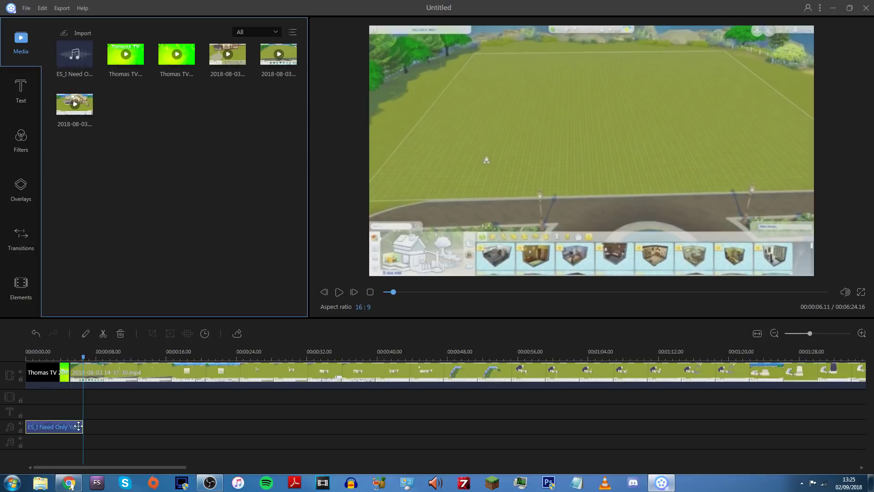
{"action": "double_click", "coordinate": [78, 425]}
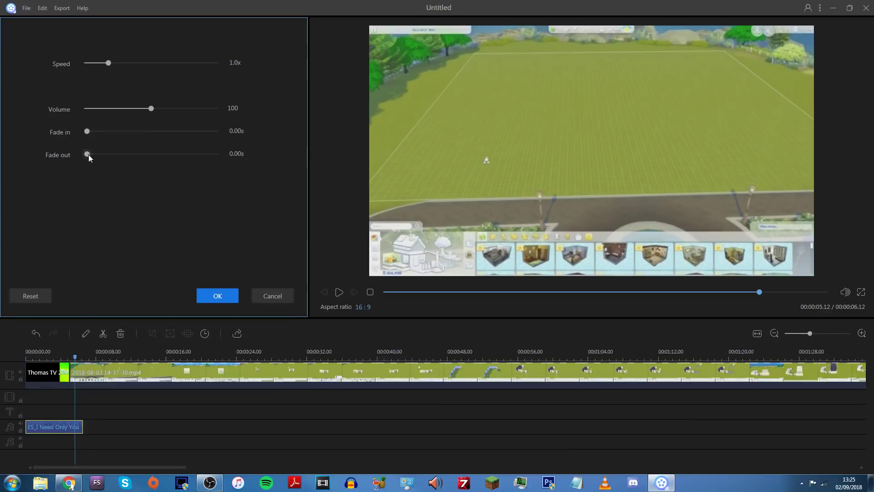
{"action": "left_click_drag", "start_coordinate": [118, 265], "coordinate": [137, 265]}
{"action": "left_click_drag", "start_coordinate": [96, 155], "coordinate": [120, 159]}
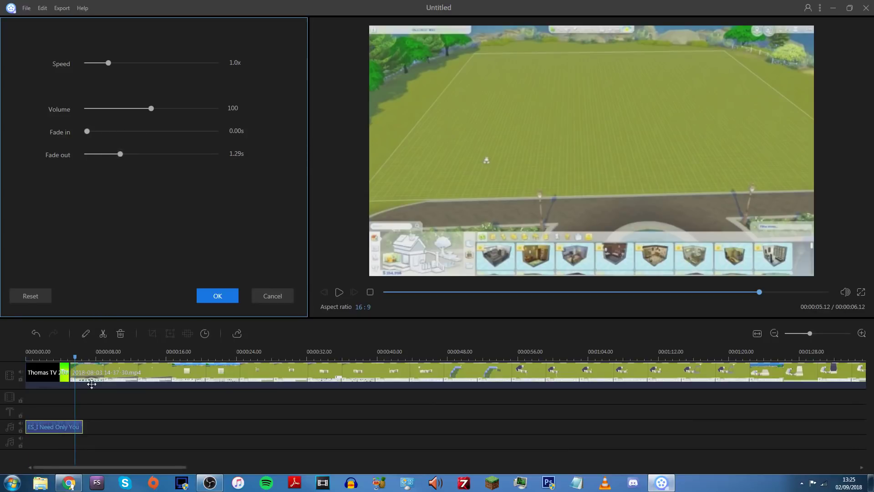
{"action": "key", "text": "Return"}
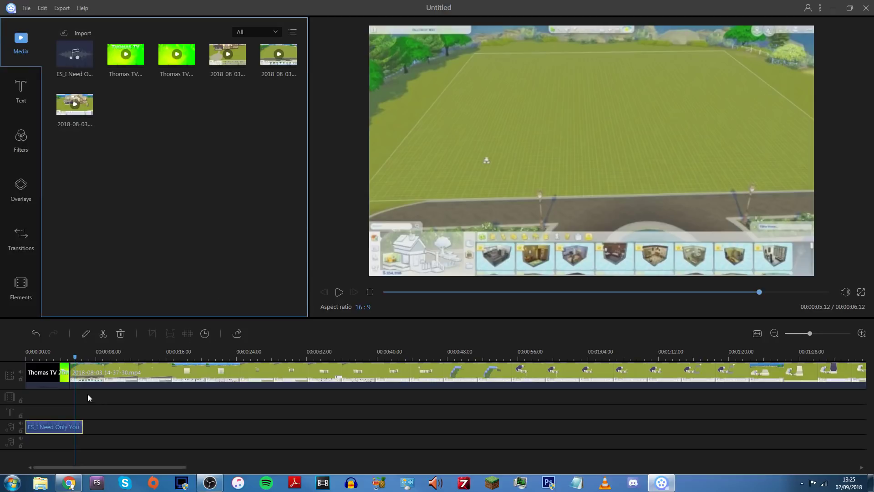
{"action": "left_click_drag", "start_coordinate": [809, 333], "coordinate": [786, 335]}
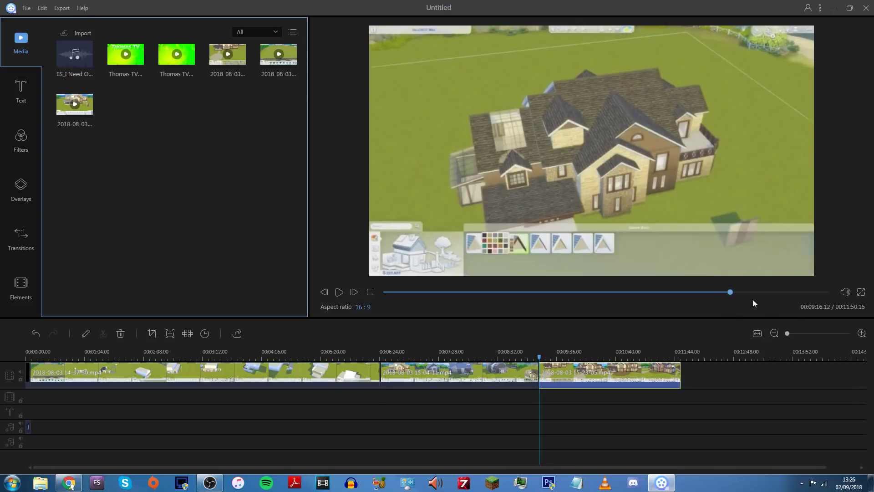
{"action": "left_click_drag", "start_coordinate": [728, 292], "coordinate": [374, 298]}
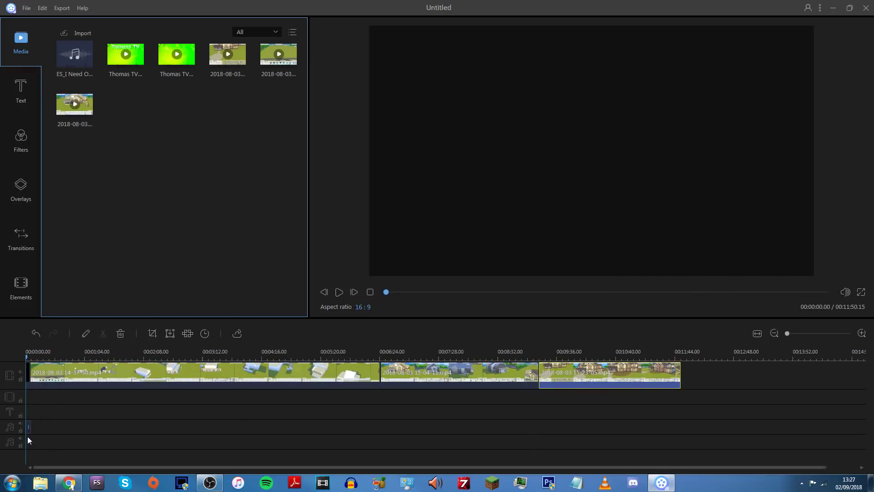
{"action": "left_click", "coordinate": [101, 373]}
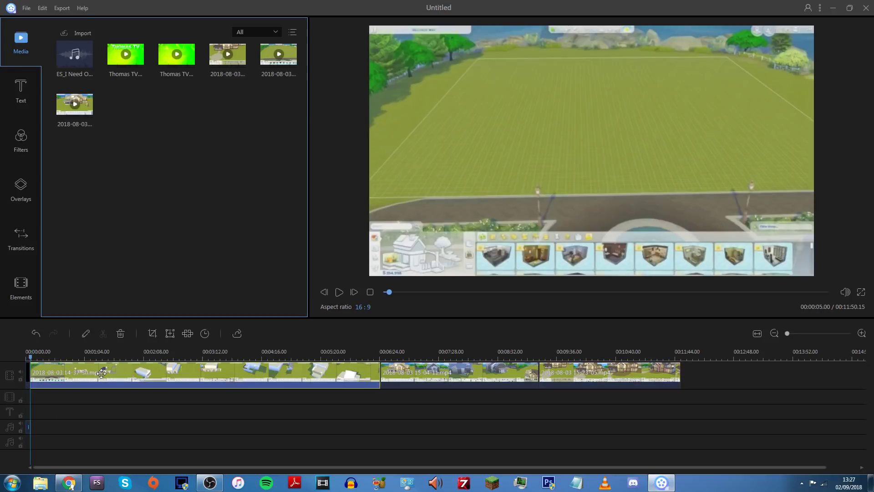
{"action": "double_click", "coordinate": [100, 373]}
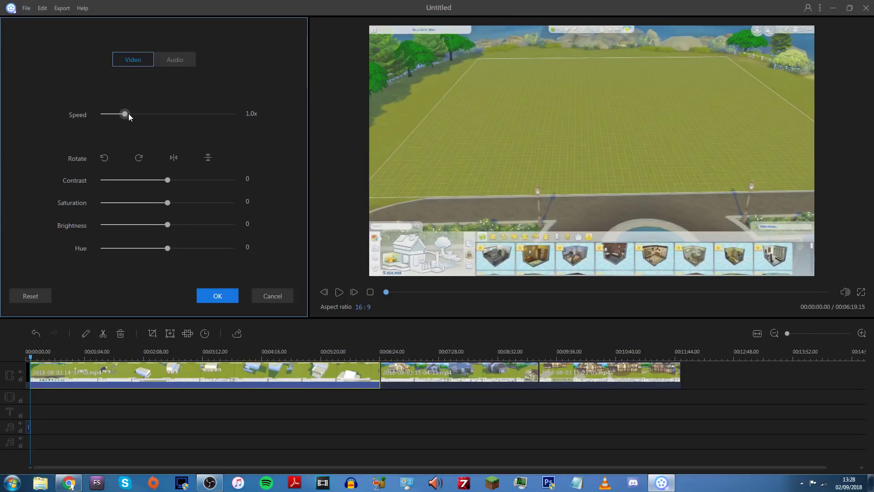
{"action": "left_click_drag", "start_coordinate": [129, 113], "coordinate": [268, 103]}
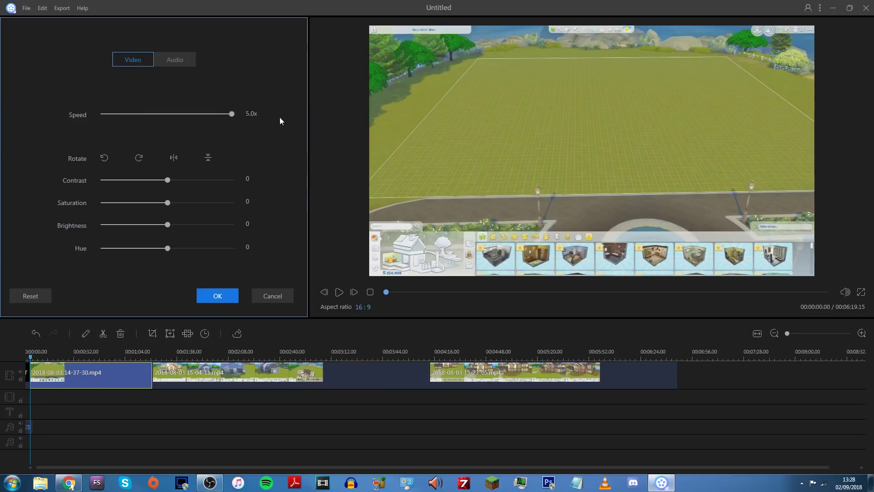
{"action": "left_click", "coordinate": [339, 292]}
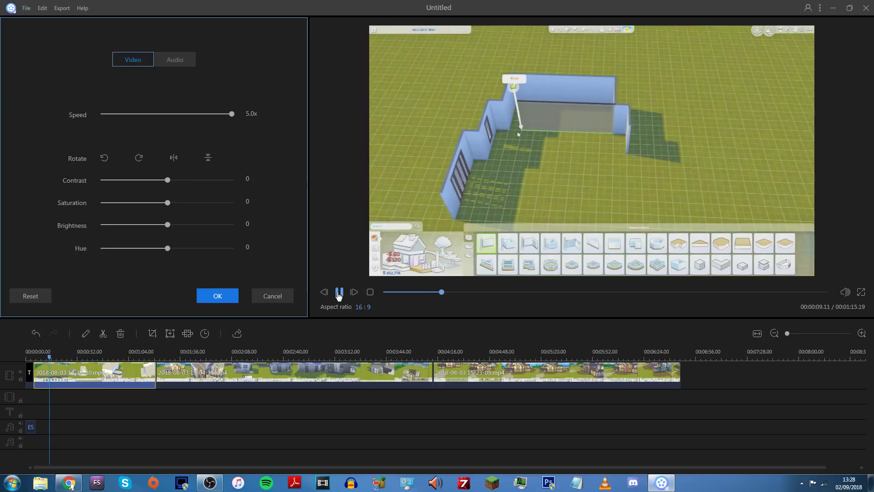
{"action": "left_click", "coordinate": [339, 291]}
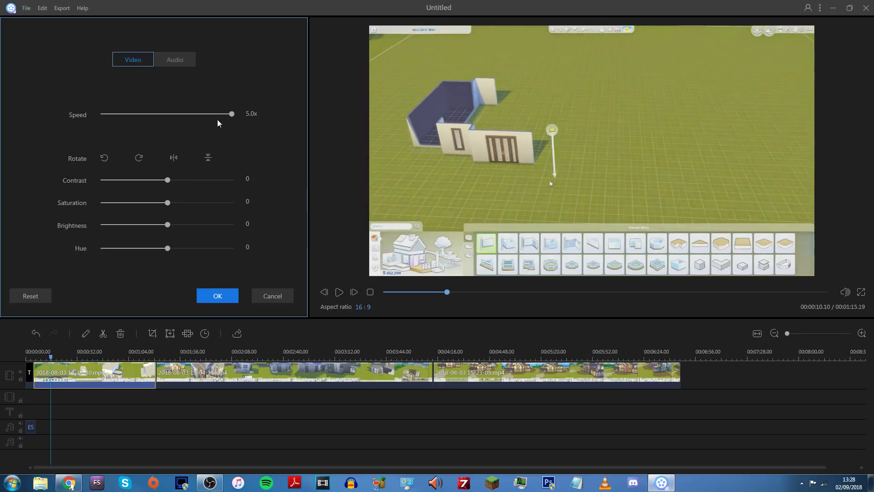
{"action": "left_click_drag", "start_coordinate": [232, 114], "coordinate": [205, 134]}
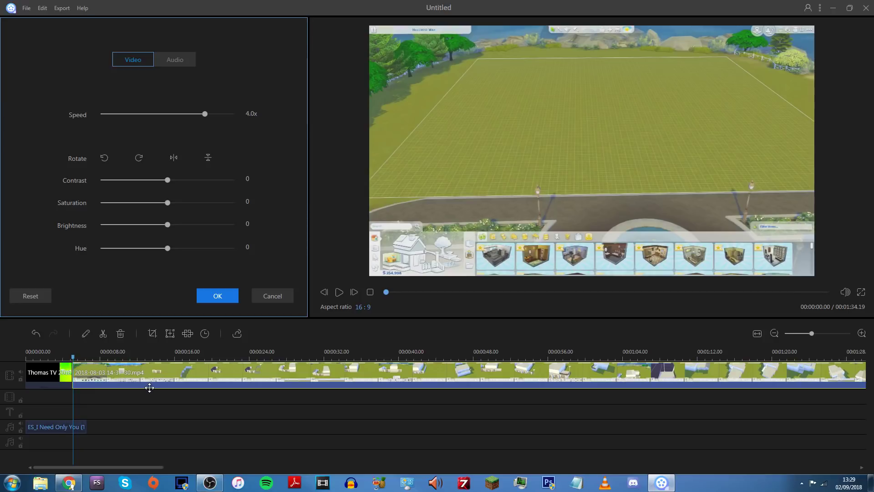
- Mute the audio of the main video track that holds the intro and gameplay clips
{"action": "left_click", "coordinate": [21, 373]}
{"action": "left_click", "coordinate": [808, 333]}
{"action": "left_click_drag", "start_coordinate": [807, 332], "coordinate": [787, 333]}
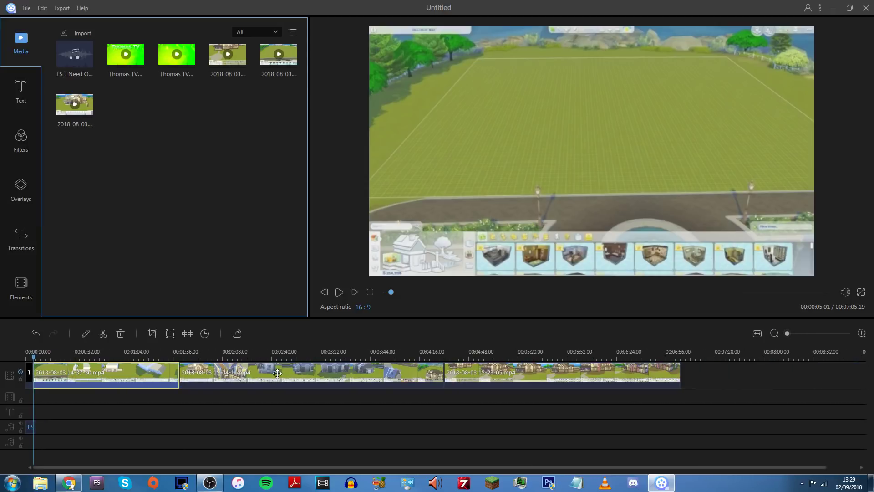
{"action": "left_click", "coordinate": [327, 367]}
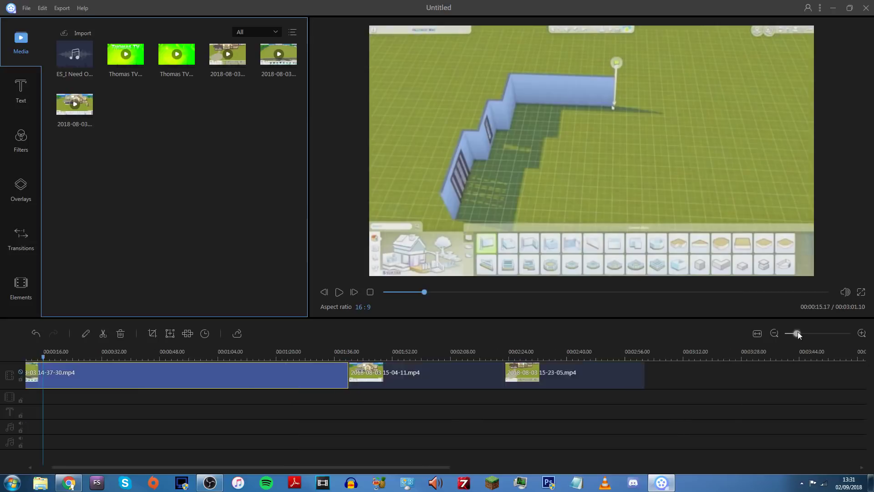
{"action": "left_click_drag", "start_coordinate": [797, 333], "coordinate": [806, 333]}
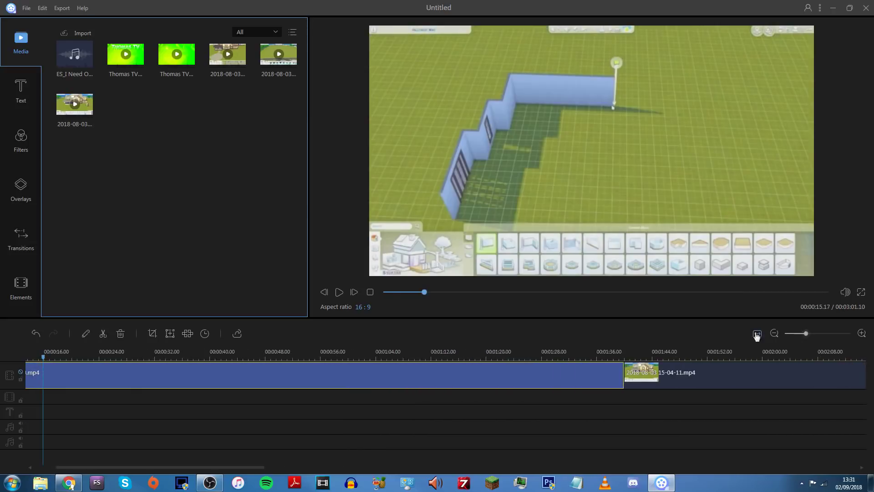
{"action": "left_click_drag", "start_coordinate": [419, 292], "coordinate": [386, 294]}
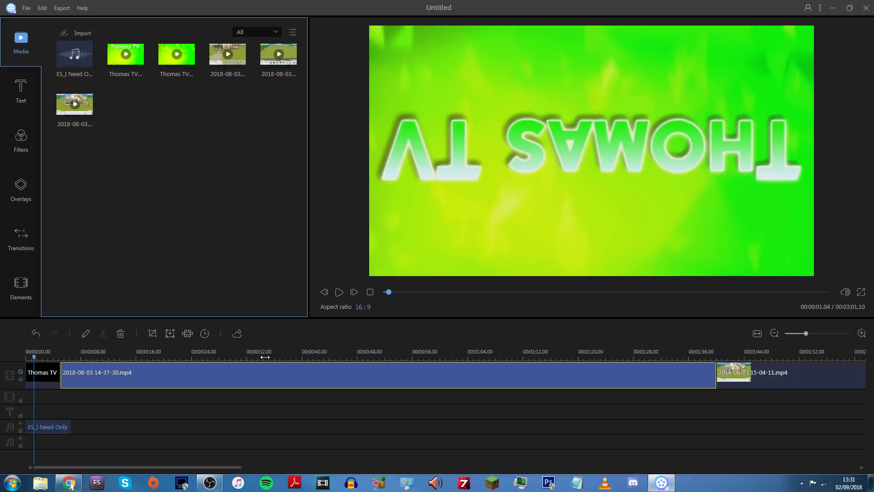
{"action": "left_click", "coordinate": [68, 382]}
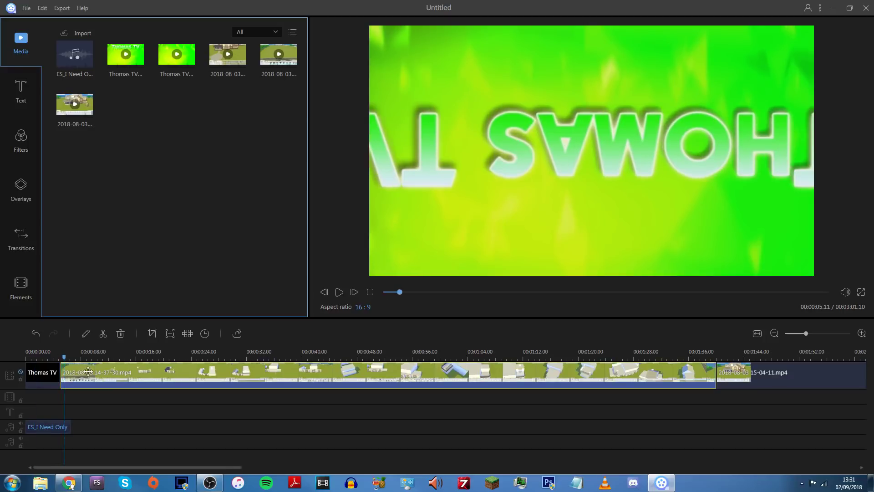
{"action": "key", "text": "space"}
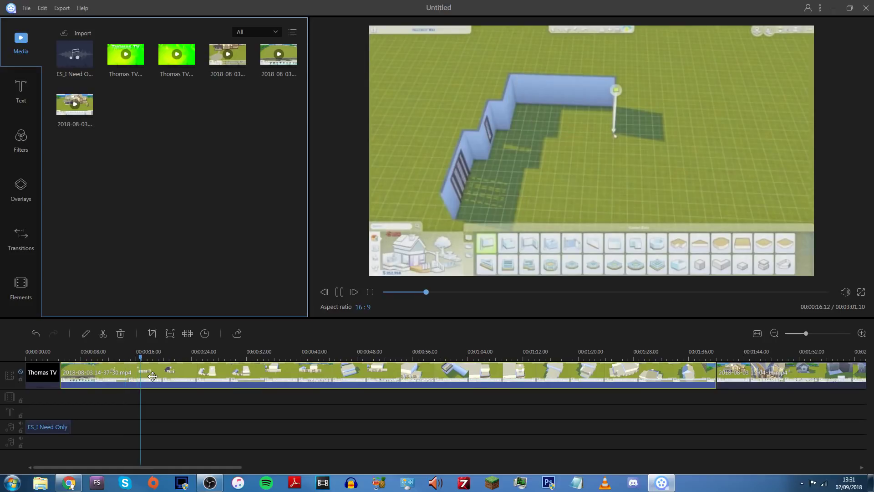
{"action": "left_click", "coordinate": [151, 383]}
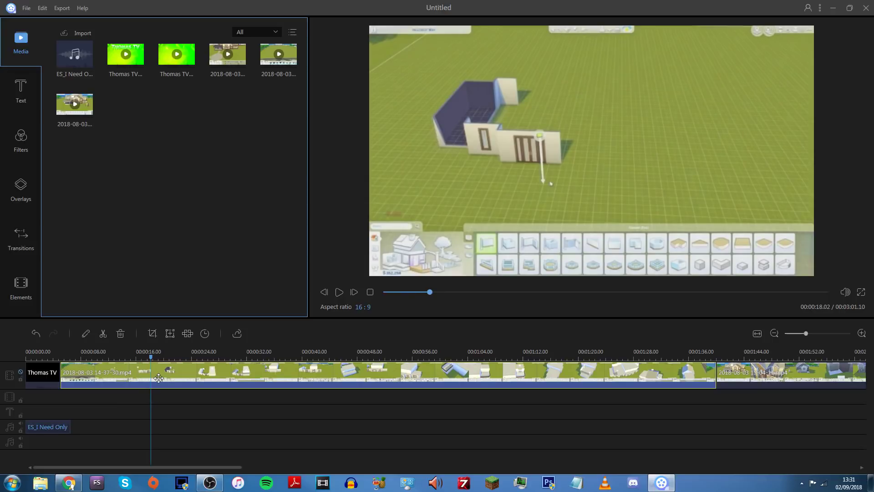
{"action": "key", "text": "ctrl+b"}
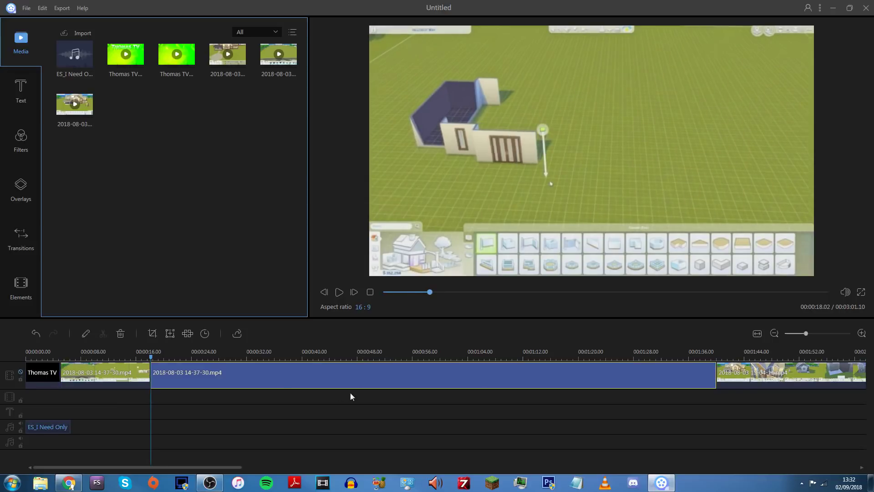
{"action": "key", "text": "space"}
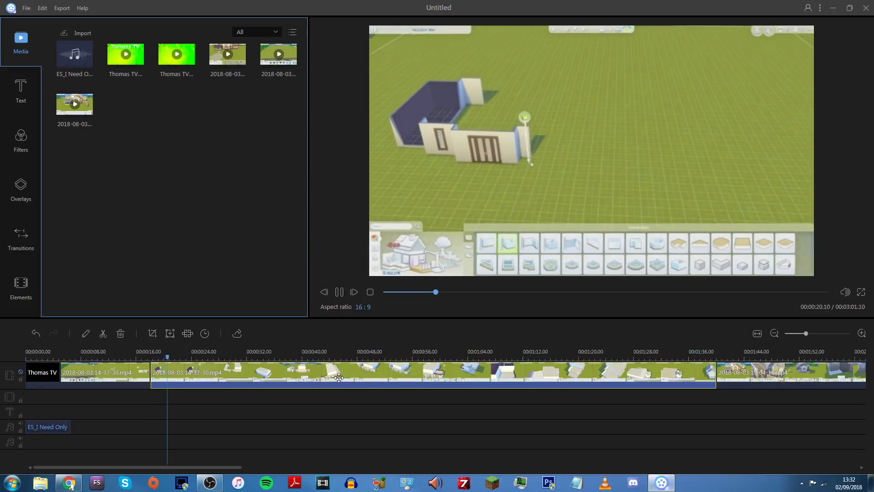
{"action": "key", "text": "space"}
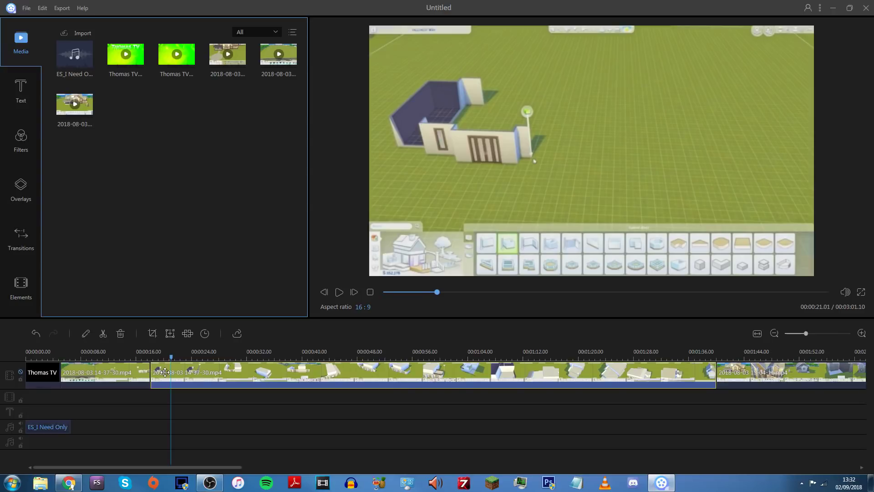
{"action": "key", "text": "space"}
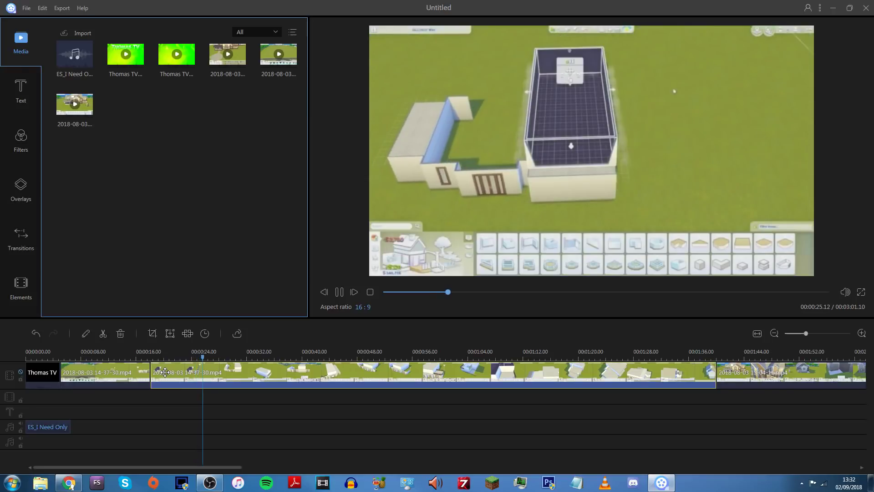
{"action": "key", "text": "space"}
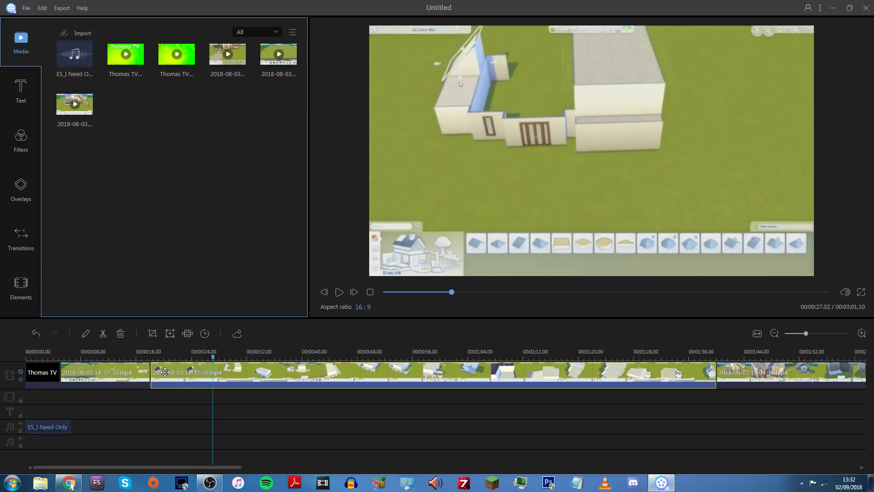
{"action": "left_click", "coordinate": [103, 337]}
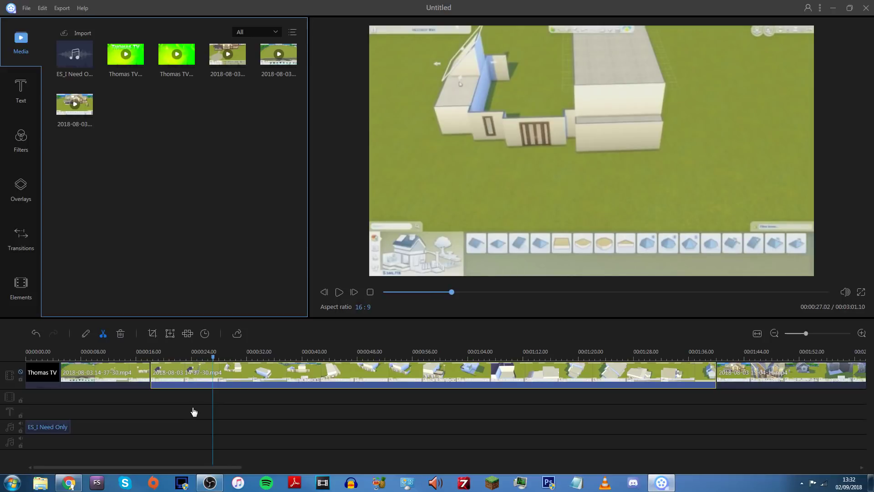
{"action": "left_click", "coordinate": [191, 378]}
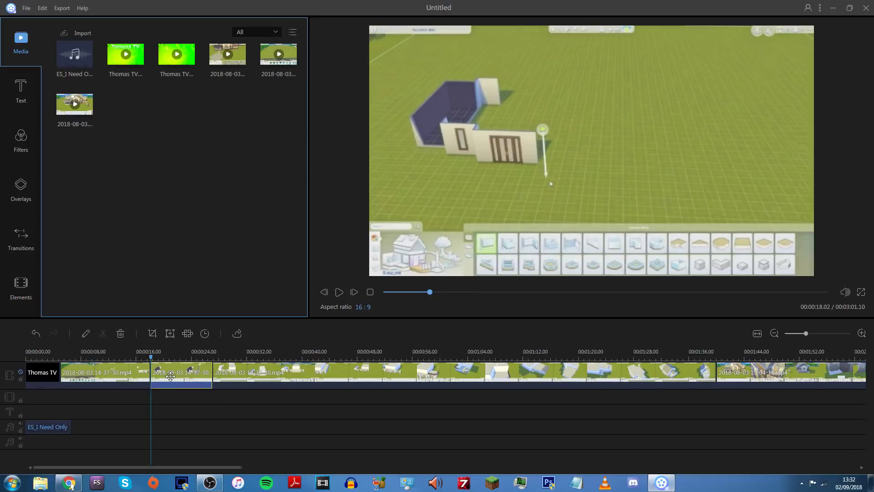
{"action": "key", "text": "Delete"}
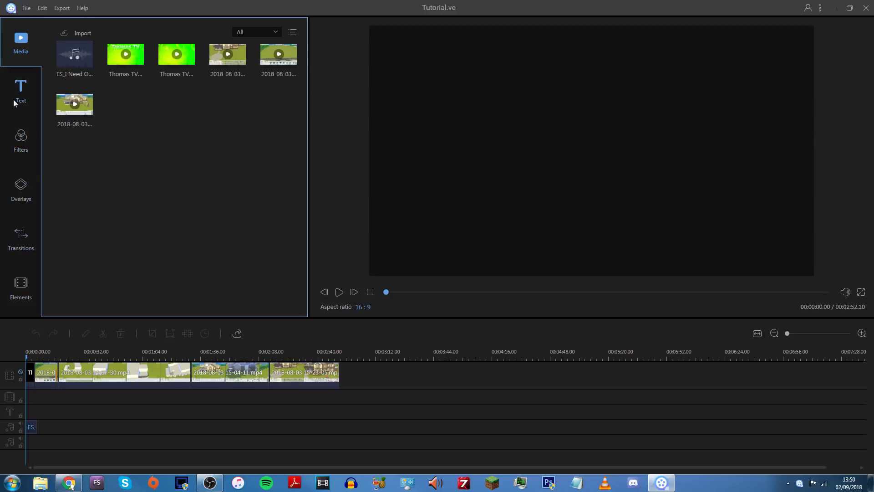
- Add the TextStyle2 speech bubble template at the start of the text track
{"action": "left_click", "coordinate": [23, 90]}
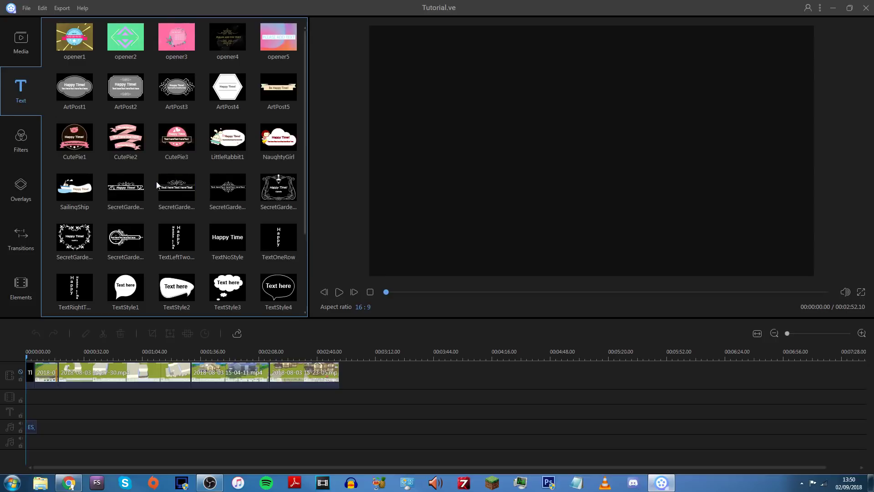
{"action": "scroll", "coordinate": [156, 182], "scroll_direction": "down", "scroll_amount": 1}
{"action": "scroll", "coordinate": [157, 182], "scroll_direction": "down", "scroll_amount": 3}
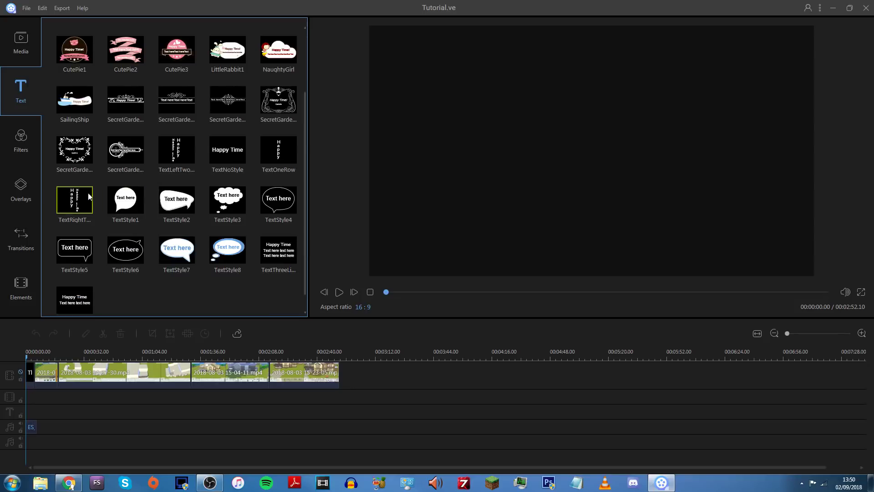
{"action": "scroll", "coordinate": [98, 199], "scroll_direction": "up", "scroll_amount": 4}
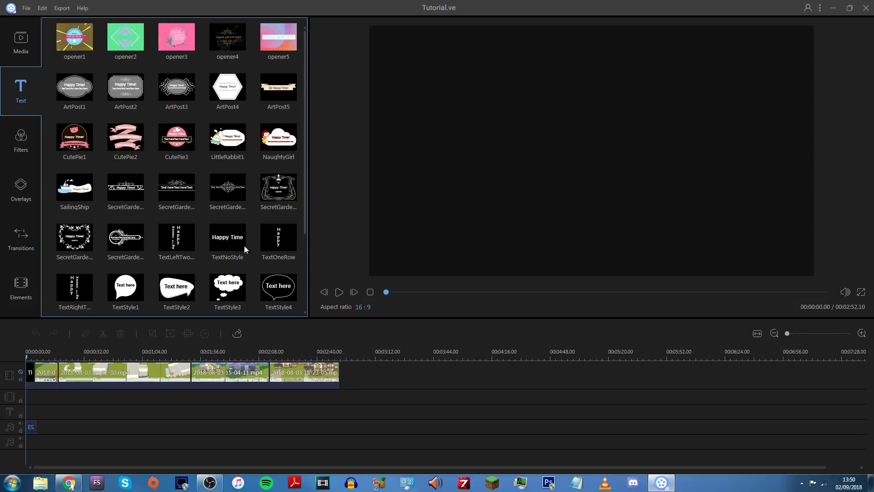
{"action": "scroll", "coordinate": [179, 274], "scroll_direction": "down", "scroll_amount": 5}
{"action": "scroll", "coordinate": [179, 272], "scroll_direction": "up", "scroll_amount": 5}
{"action": "scroll", "coordinate": [227, 197], "scroll_direction": "down", "scroll_amount": 1}
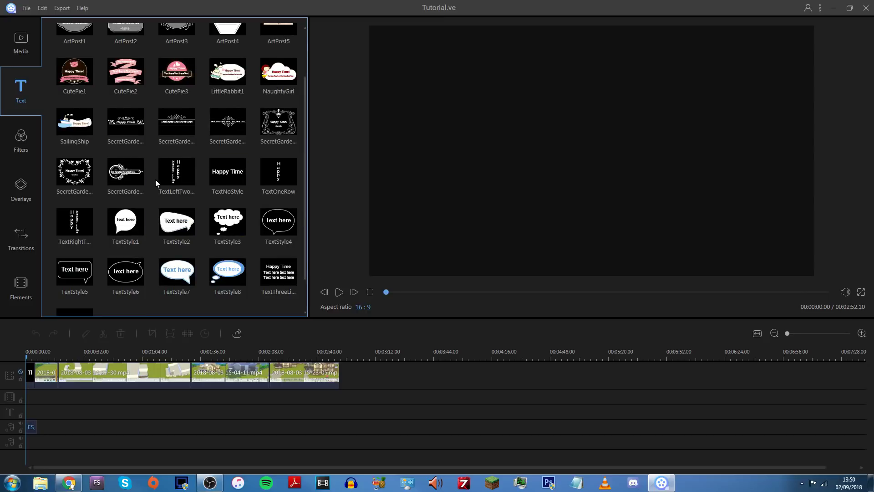
{"action": "scroll", "coordinate": [156, 182], "scroll_direction": "down", "scroll_amount": 1}
{"action": "left_click_drag", "start_coordinate": [186, 184], "coordinate": [182, 190]}
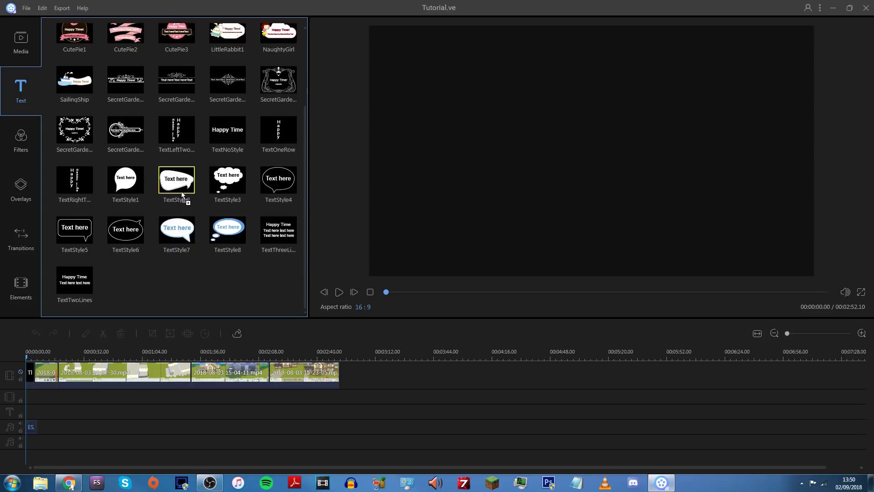
{"action": "left_click_drag", "start_coordinate": [178, 184], "coordinate": [29, 412]}
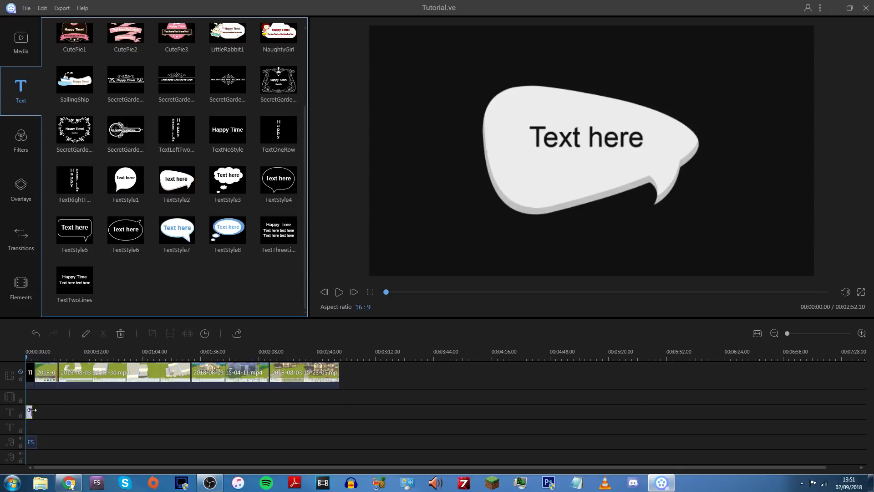
- Move the speech bubble text clip so it starts at 00:00:11.01, over the first gameplay clip
{"action": "left_click_drag", "start_coordinate": [787, 333], "coordinate": [805, 334]}
{"action": "left_click_drag", "start_coordinate": [45, 413], "coordinate": [125, 413]}
{"action": "left_click", "coordinate": [78, 372]}
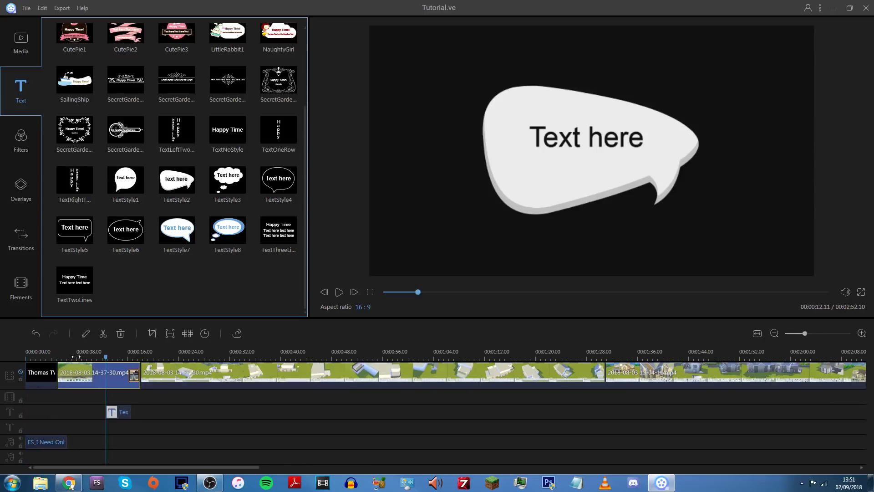
{"action": "left_click_drag", "start_coordinate": [83, 352], "coordinate": [96, 353]}
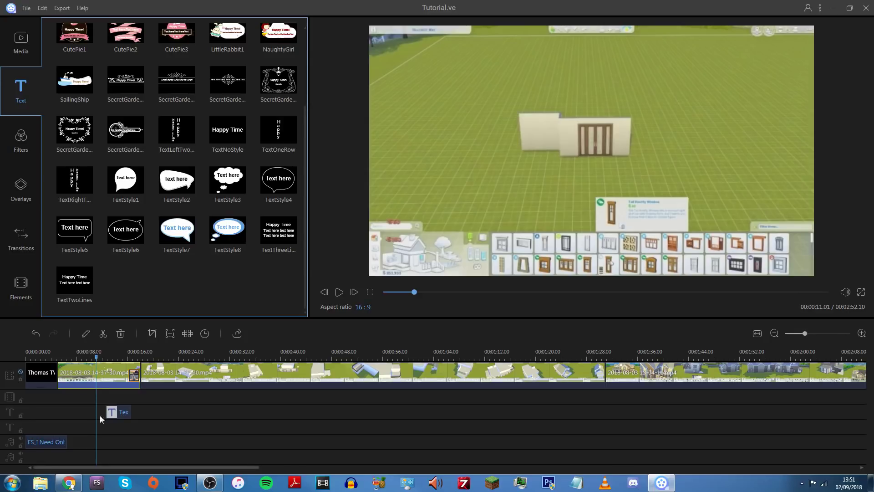
{"action": "left_click_drag", "start_coordinate": [120, 411], "coordinate": [110, 412]}
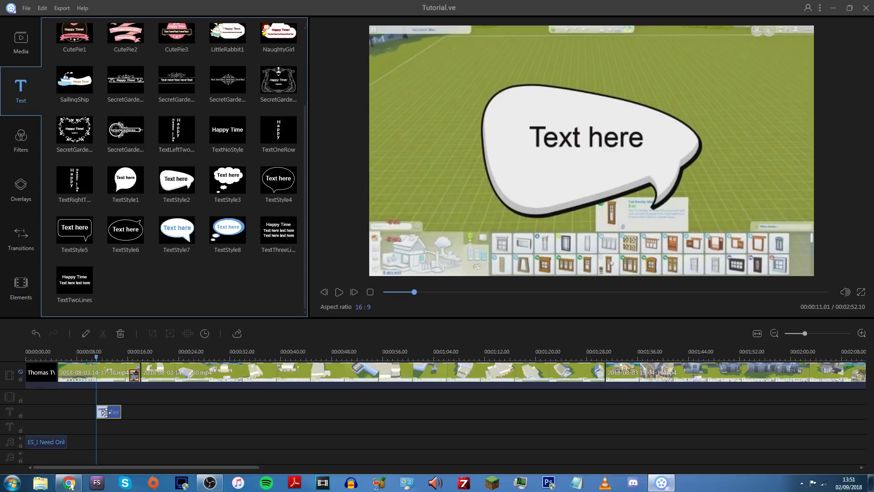
- Replace the speech bubble's placeholder text with "Check the description!" and shift the text up and left inside the bubble
{"action": "double_click", "coordinate": [106, 412]}
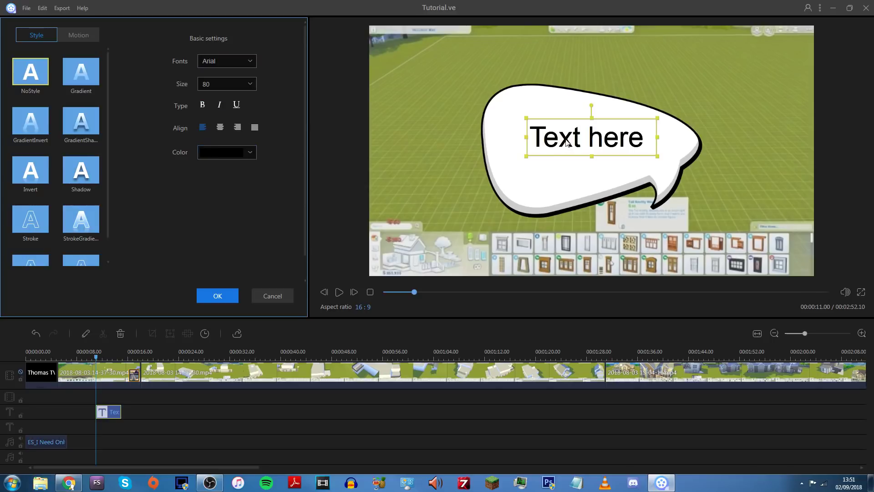
{"action": "key", "text": "Right"}
{"action": "key", "text": "Right"}
{"action": "key", "text": "Right"}
{"action": "key", "text": "Right"}
{"action": "key", "text": "Right"}
{"action": "key", "text": "Right"}
{"action": "key", "text": "BackSpace"}
{"action": "key", "text": "BackSpace"}
{"action": "key", "text": "BackSpace"}
{"action": "key", "text": "BackSpace"}
{"action": "key", "text": "BackSpace"}
{"action": "key", "text": "BackSpace"}
{"action": "key", "text": "BackSpace"}
{"action": "key", "text": "BackSpace"}
{"action": "key", "text": "BackSpace"}
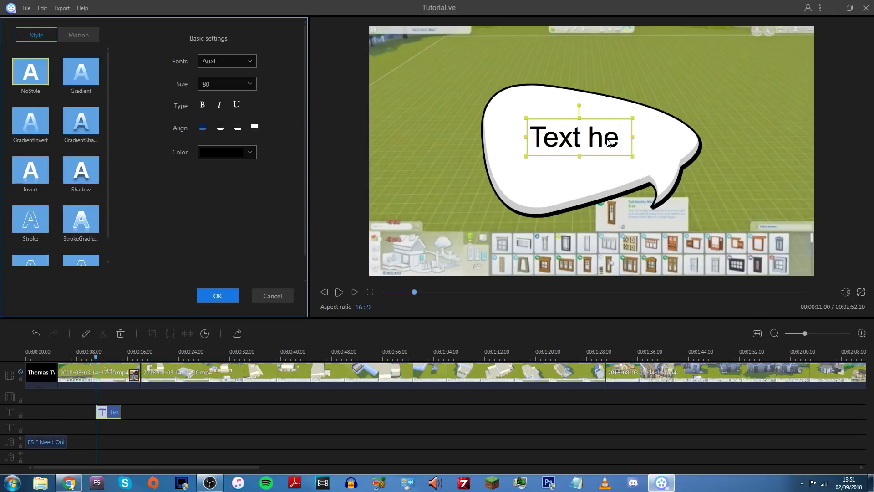
{"action": "type", "text": "Check the description!"}
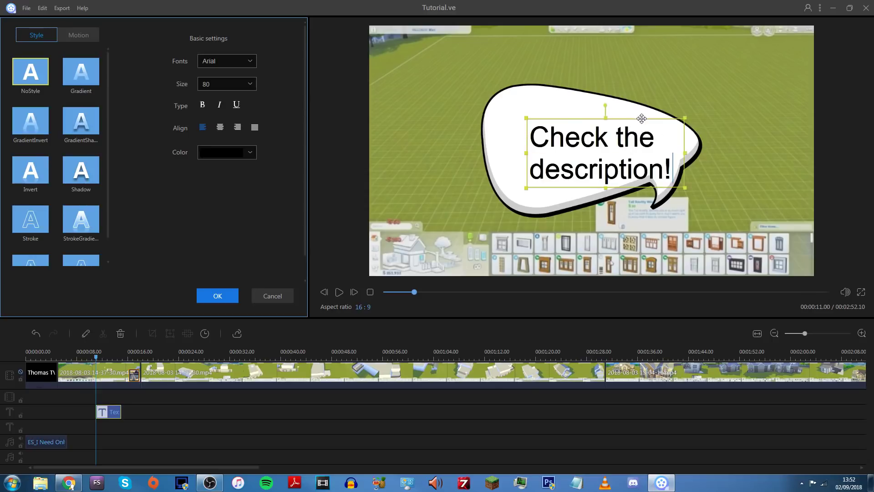
{"action": "left_click_drag", "start_coordinate": [641, 118], "coordinate": [621, 107]}
{"action": "left_click", "coordinate": [546, 200]}
{"action": "left_click", "coordinate": [564, 129]}
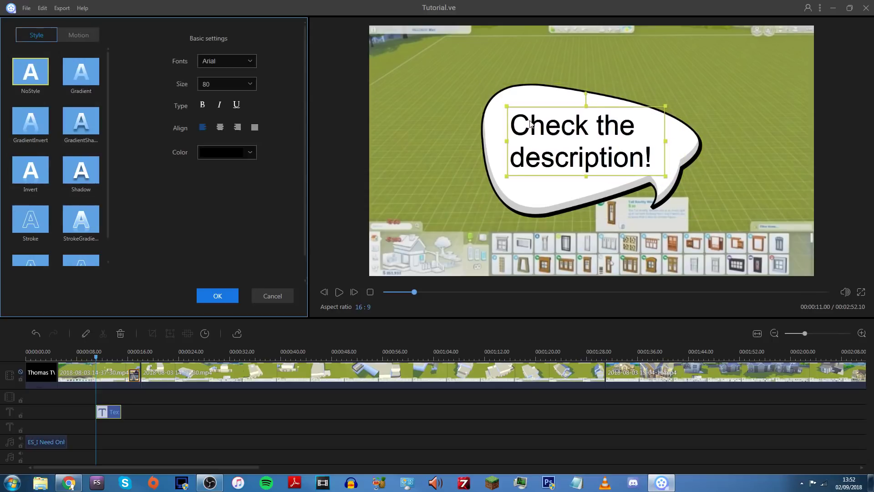
- Set the bubble text's font to ThinFont, then widen the text and center it within the bubble
{"action": "left_click", "coordinate": [253, 66]}
{"action": "left_click", "coordinate": [228, 129]}
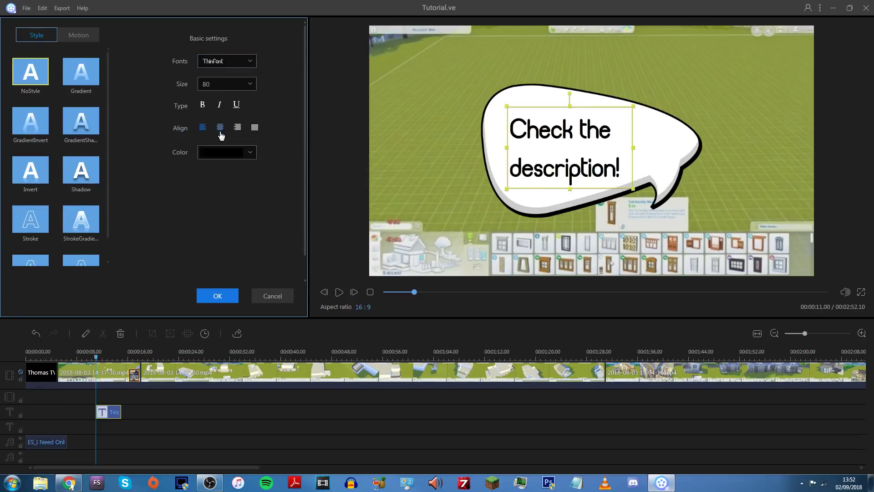
{"action": "left_click_drag", "start_coordinate": [634, 147], "coordinate": [656, 150]}
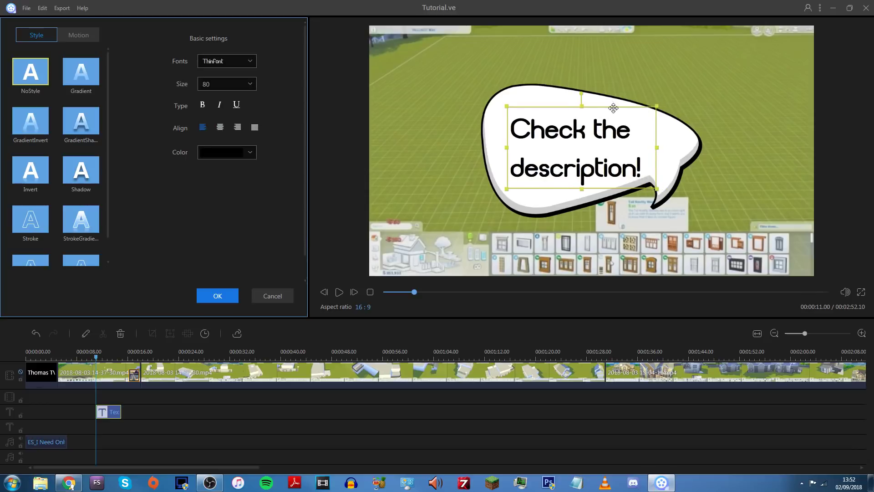
{"action": "left_click_drag", "start_coordinate": [613, 109], "coordinate": [620, 105]}
{"action": "left_click", "coordinate": [80, 82]}
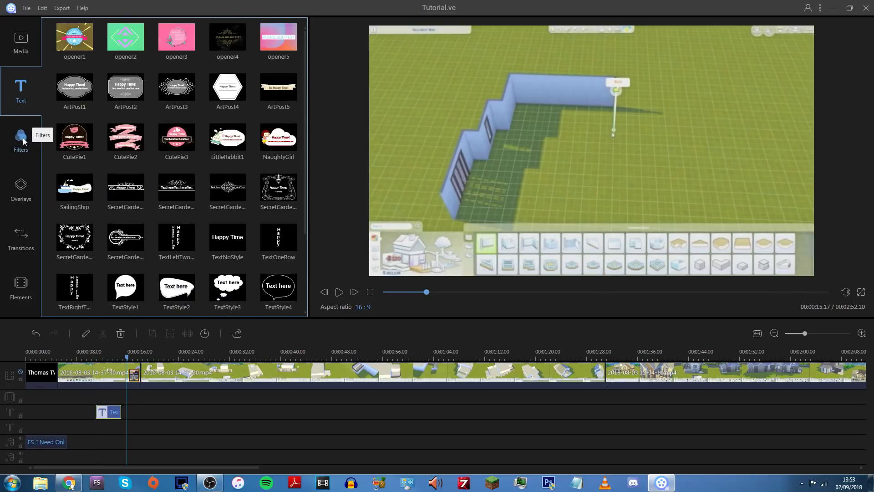
- Browse the whole library of video filters to see which effects are available
{"action": "left_click", "coordinate": [21, 137]}
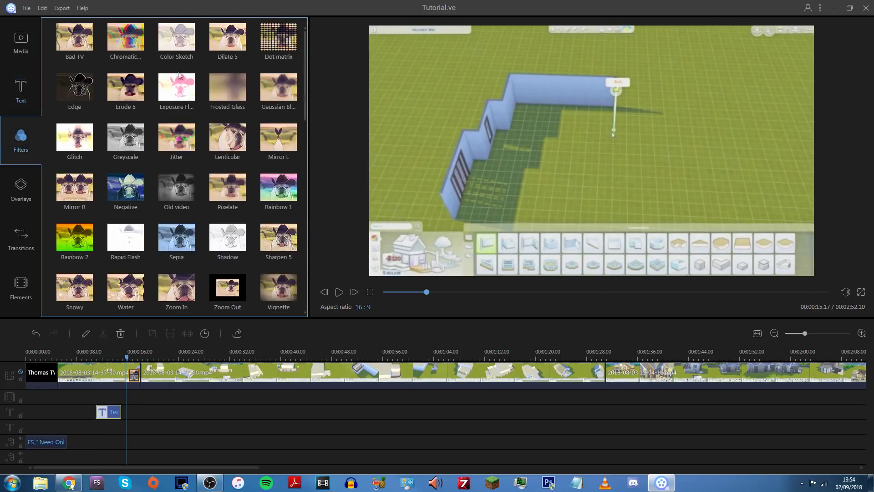
{"action": "scroll", "coordinate": [177, 101], "scroll_direction": "down", "scroll_amount": 2}
{"action": "scroll", "coordinate": [177, 101], "scroll_direction": "down", "scroll_amount": 1}
{"action": "scroll", "coordinate": [176, 101], "scroll_direction": "down", "scroll_amount": 1}
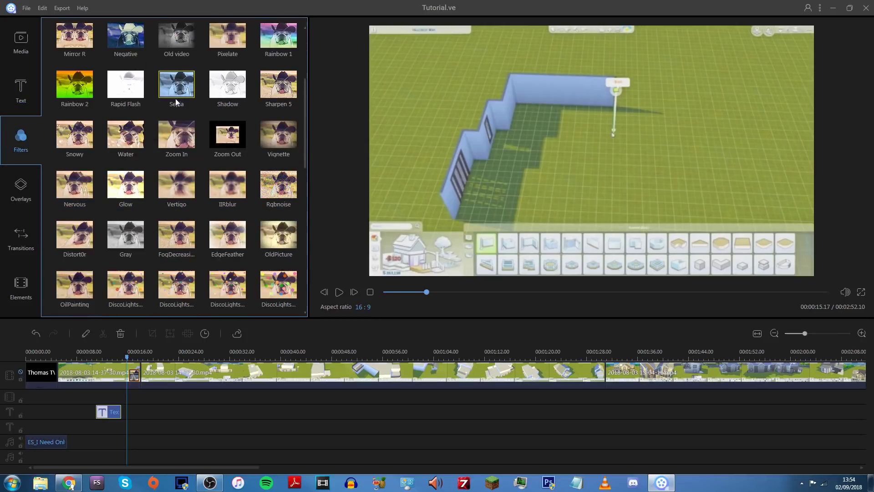
{"action": "scroll", "coordinate": [177, 102], "scroll_direction": "down", "scroll_amount": 8}
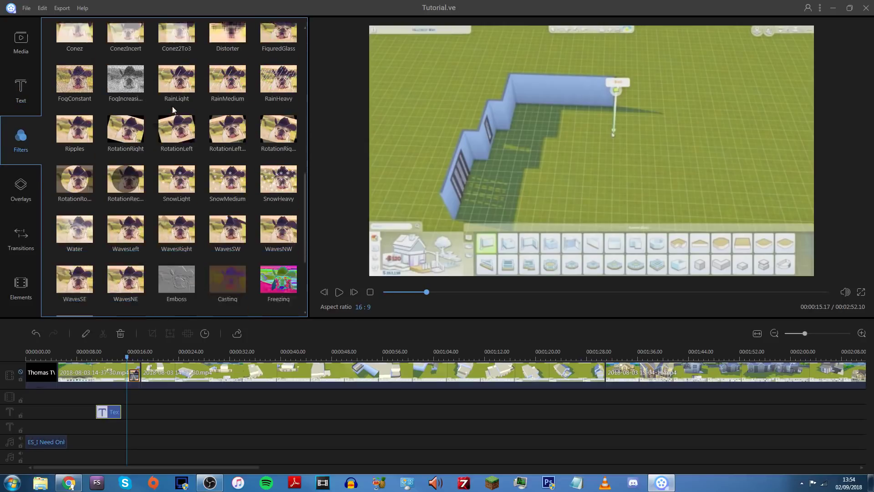
{"action": "scroll", "coordinate": [175, 112], "scroll_direction": "down", "scroll_amount": 3}
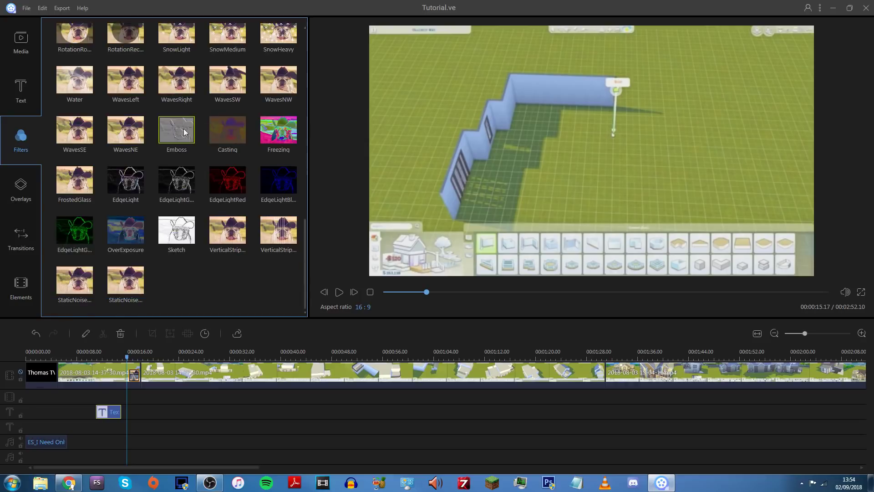
{"action": "scroll", "coordinate": [190, 124], "scroll_direction": "up", "scroll_amount": 1}
{"action": "scroll", "coordinate": [173, 109], "scroll_direction": "up", "scroll_amount": 8}
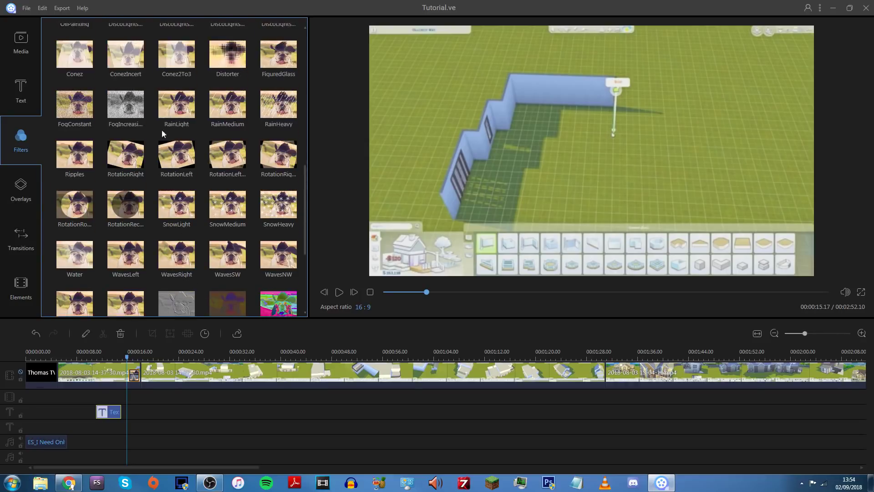
- Try the Pixelate filter at the start of the second gameplay clip and preview the effect
{"action": "scroll", "coordinate": [186, 131], "scroll_direction": "up", "scroll_amount": 4}
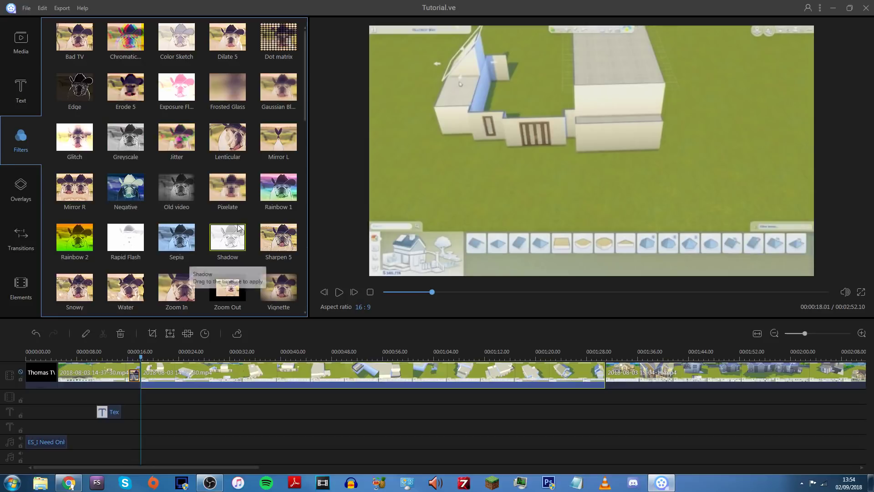
{"action": "left_click_drag", "start_coordinate": [223, 200], "coordinate": [169, 308]}
{"action": "left_click_drag", "start_coordinate": [149, 352], "coordinate": [231, 200]}
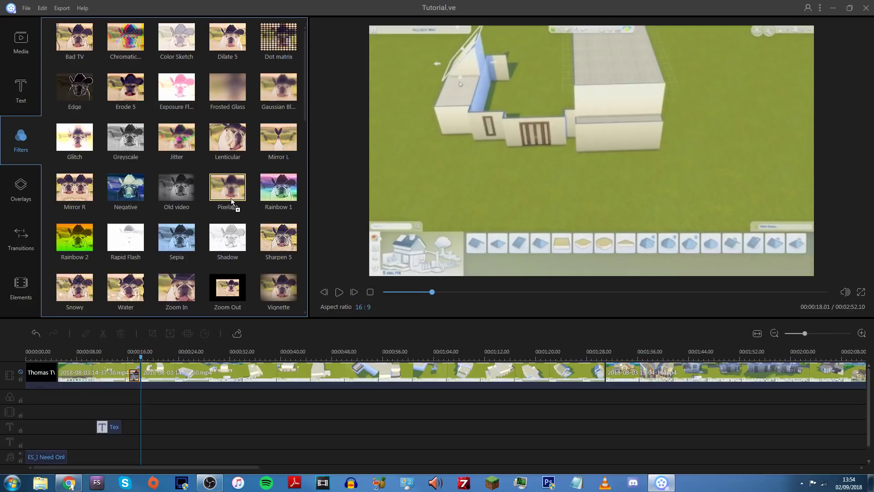
{"action": "left_click_drag", "start_coordinate": [197, 308], "coordinate": [144, 396]}
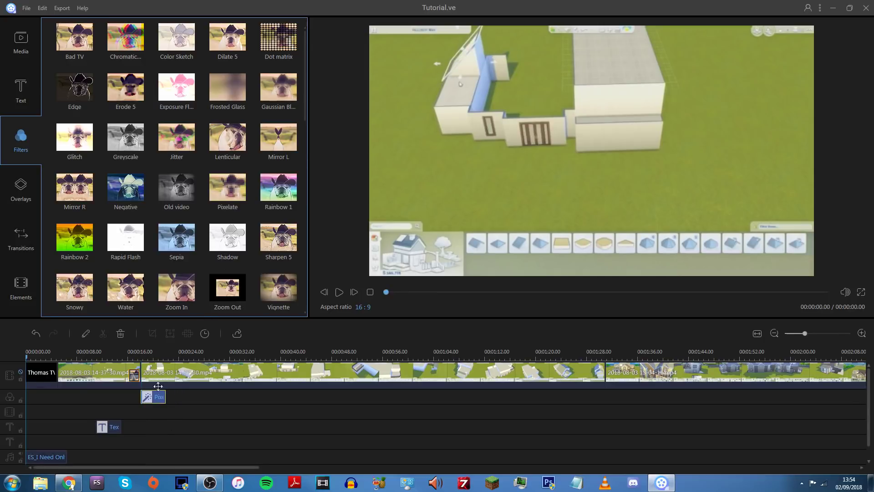
{"action": "left_click", "coordinate": [142, 398]}
{"action": "left_click", "coordinate": [339, 293]}
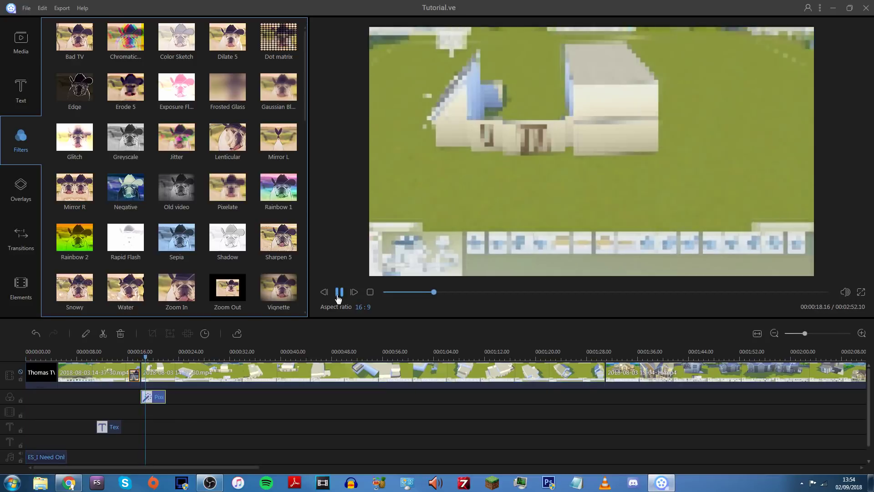
{"action": "left_click", "coordinate": [339, 293]}
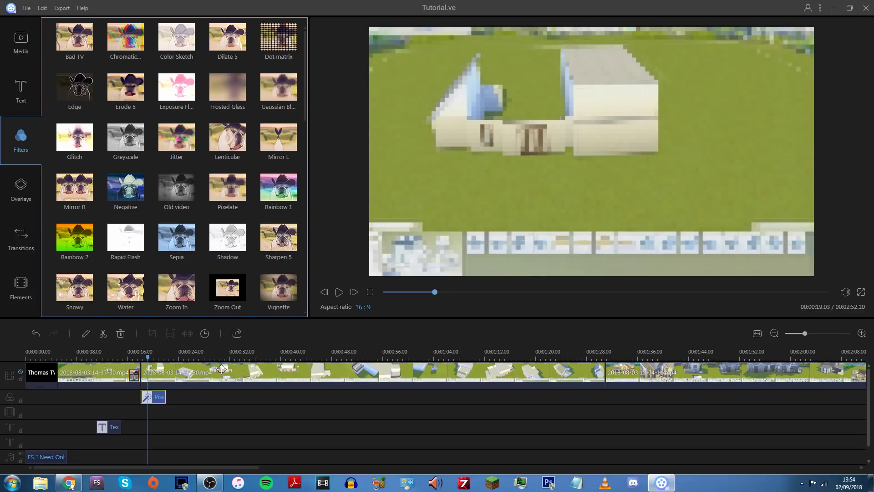
- Replace the Pixelate filter with the Chromatic filter at the start of the second gameplay clip and preview it
{"action": "key", "text": "Delete"}
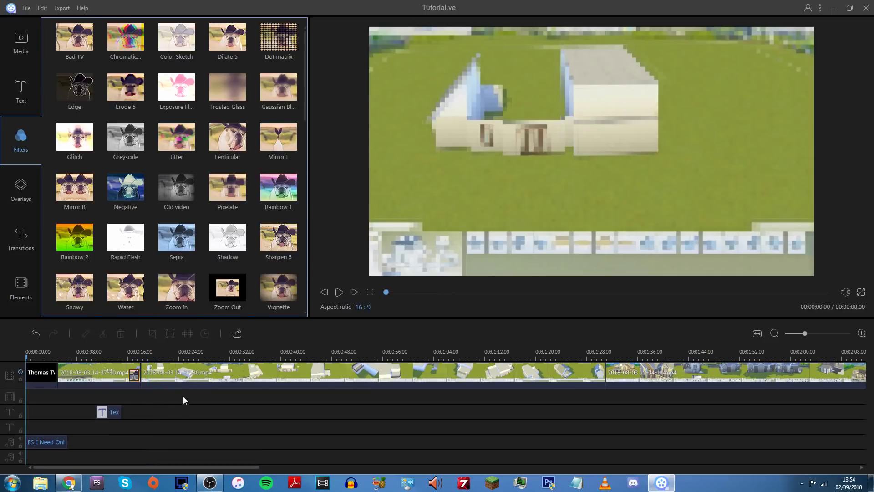
{"action": "left_click_drag", "start_coordinate": [125, 62], "coordinate": [146, 394]}
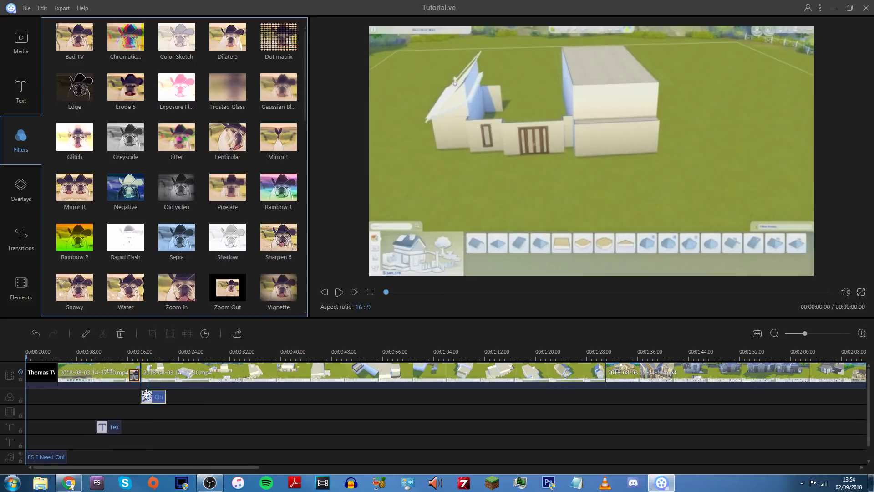
{"action": "left_click", "coordinate": [339, 292]}
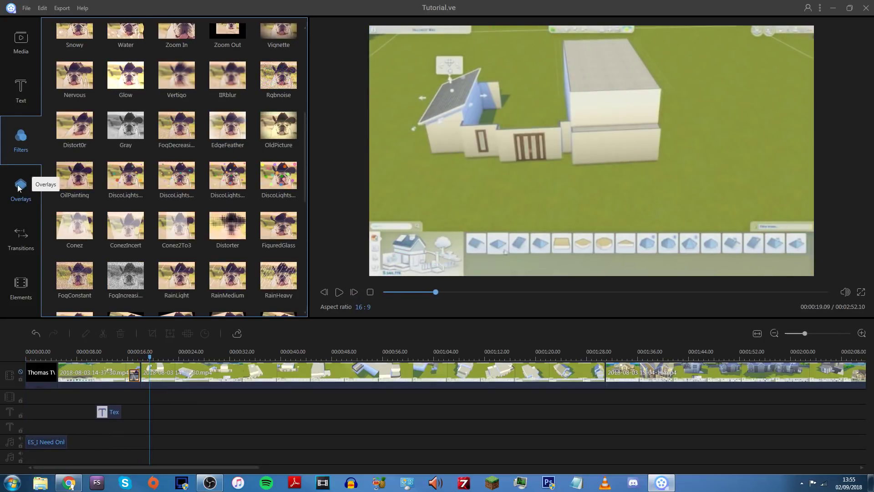
- Browse the overlays, try Overlay17 over the start of the second gameplay clip, and undo it
{"action": "left_click", "coordinate": [19, 187]}
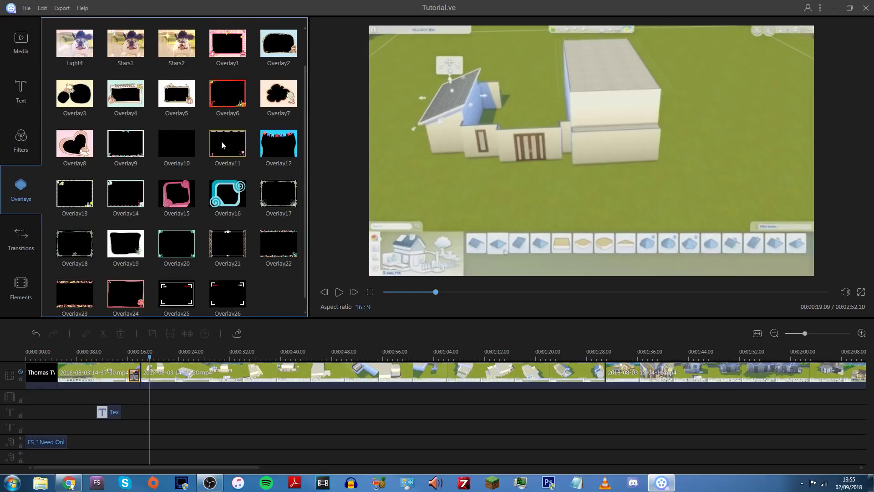
{"action": "scroll", "coordinate": [223, 138], "scroll_direction": "down", "scroll_amount": 1}
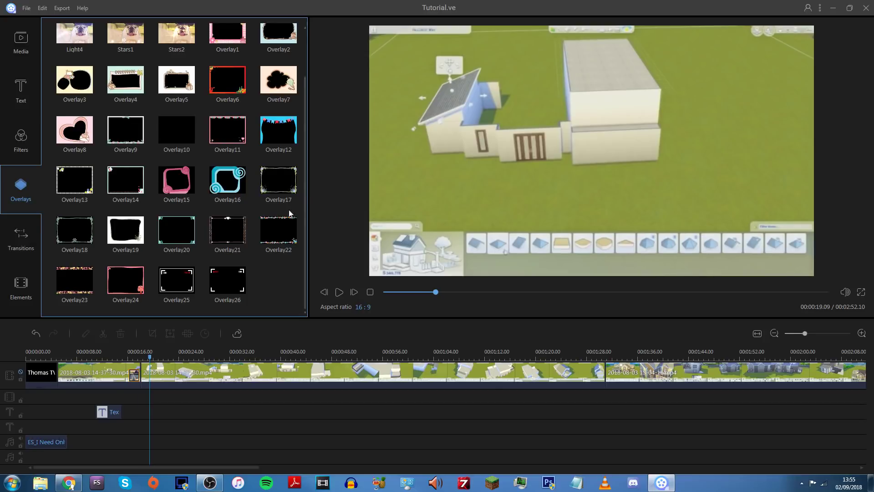
{"action": "left_click_drag", "start_coordinate": [277, 185], "coordinate": [279, 190]}
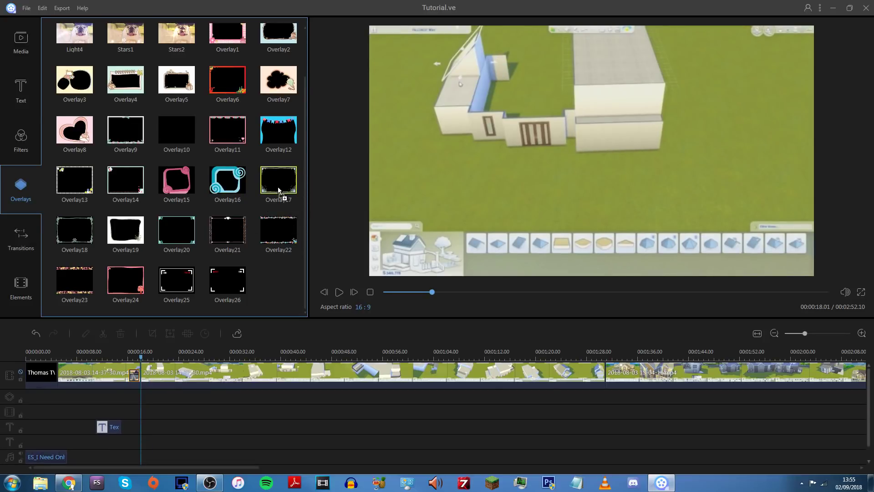
{"action": "left_click_drag", "start_coordinate": [279, 190], "coordinate": [149, 374]}
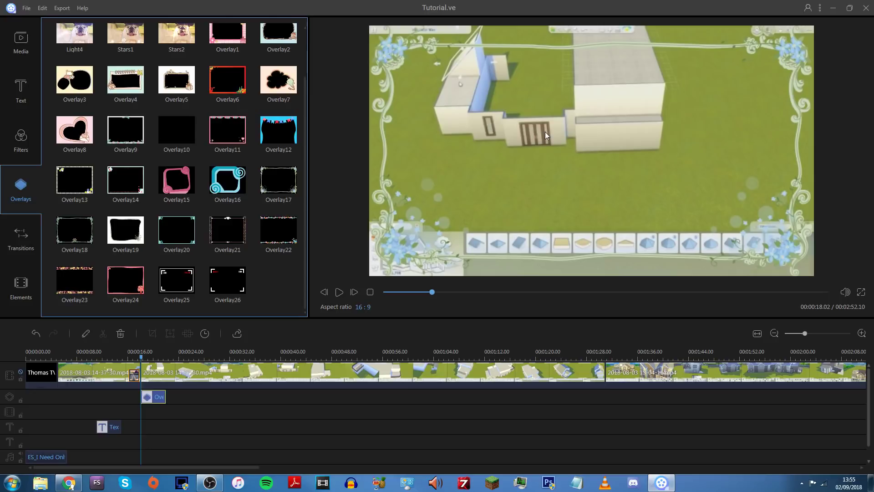
{"action": "key", "text": "ctrl+z"}
- Browse the available transitions and play through the plain cut between the first two gameplay clips
{"action": "left_click", "coordinate": [19, 239]}
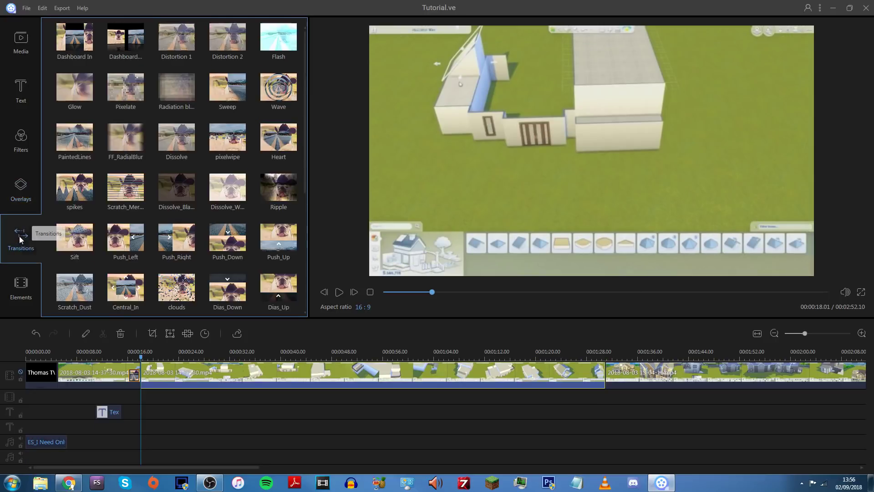
{"action": "scroll", "coordinate": [156, 120], "scroll_direction": "down", "scroll_amount": 3}
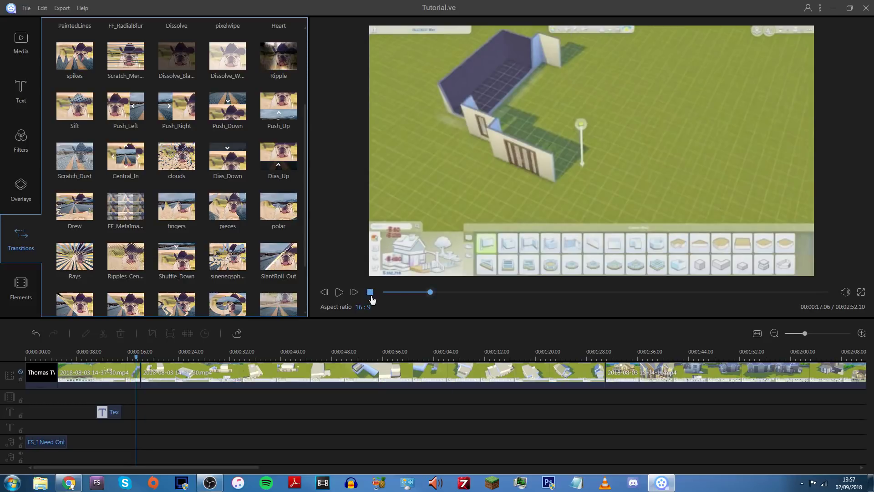
{"action": "left_click", "coordinate": [340, 293]}
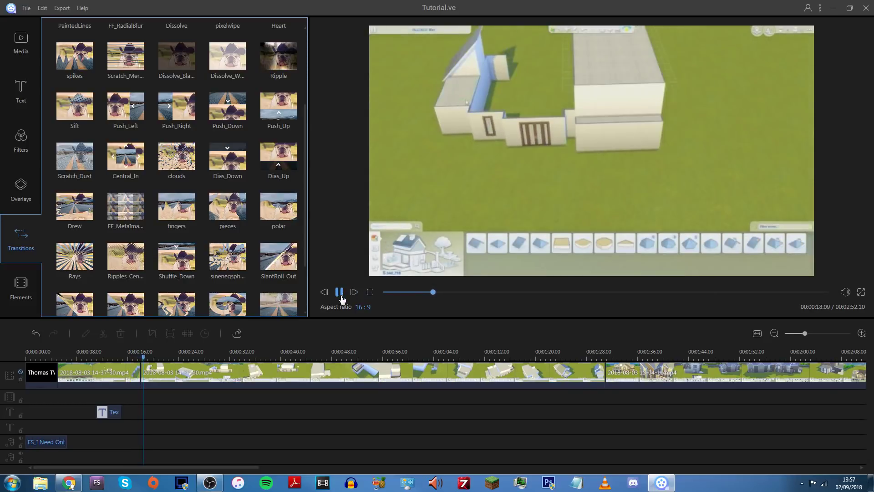
{"action": "left_click", "coordinate": [340, 292]}
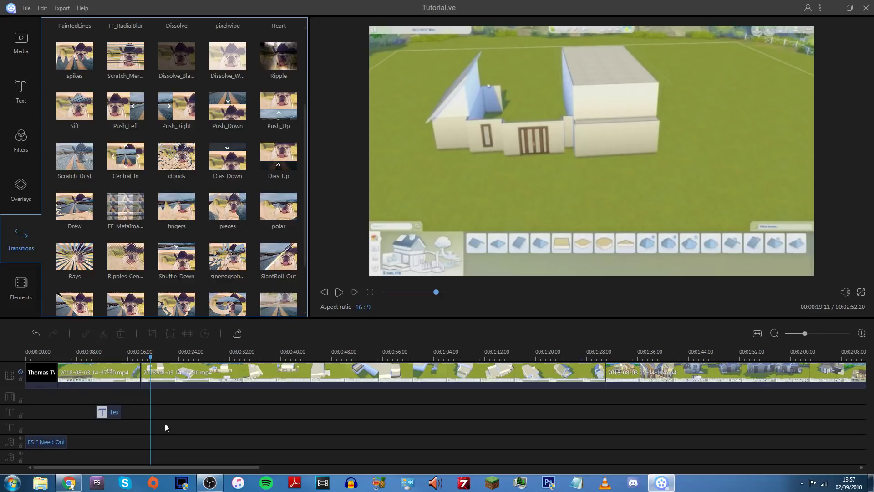
- Add the Rays transition at the cut between the first two gameplay clips and preview it
{"action": "left_click", "coordinate": [137, 356]}
{"action": "scroll", "coordinate": [89, 186], "scroll_direction": "down", "scroll_amount": 3}
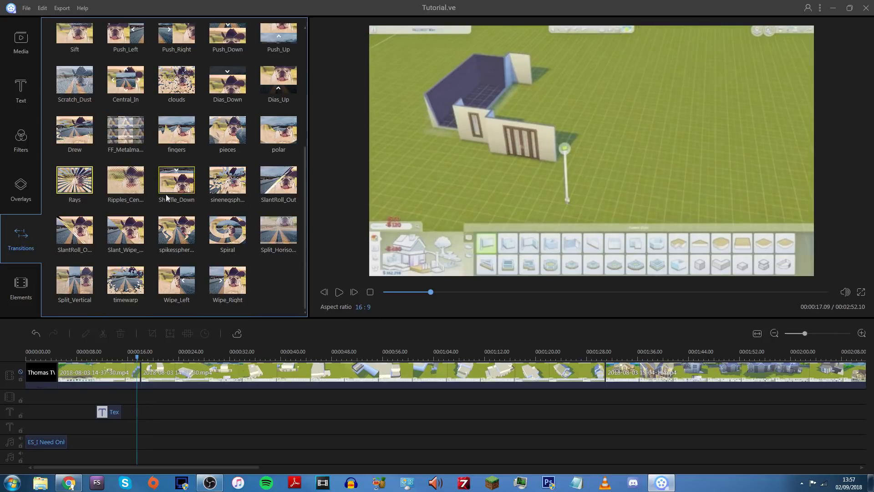
{"action": "left_click_drag", "start_coordinate": [75, 175], "coordinate": [144, 384]}
{"action": "left_click", "coordinate": [338, 292]}
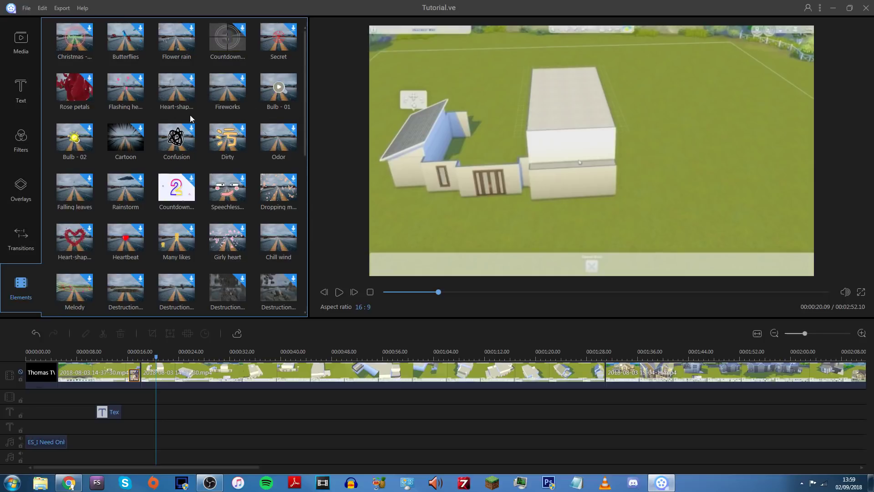
- Download and preview a Countdown element, and try the Bulb - 01 element near the start of the second gameplay clip
{"action": "left_click", "coordinate": [229, 39]}
{"action": "left_click", "coordinate": [226, 44]}
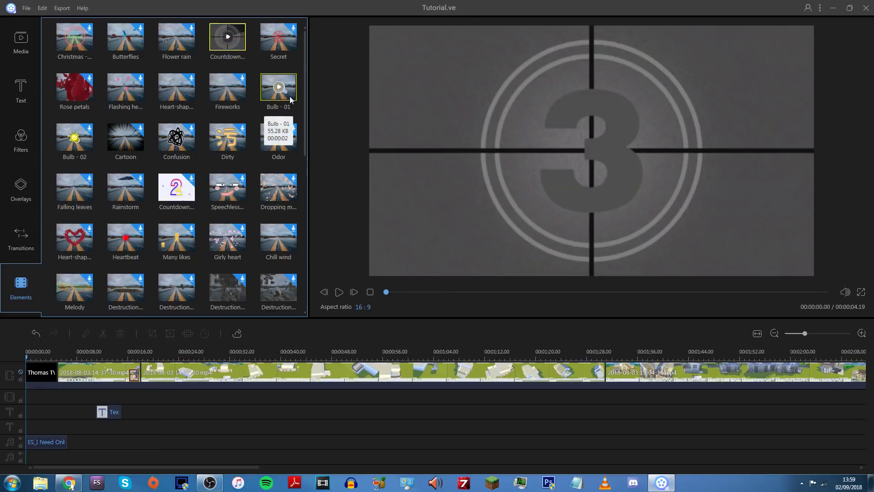
{"action": "left_click_drag", "start_coordinate": [291, 96], "coordinate": [152, 383]}
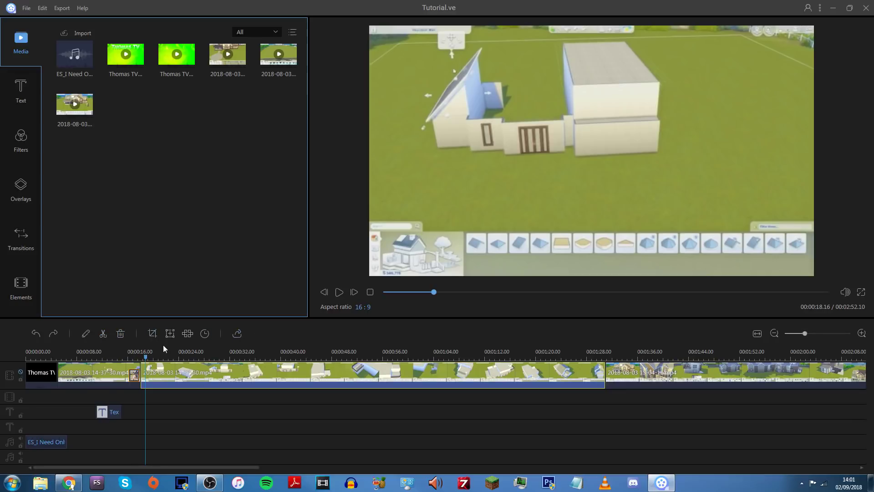
- Try cropping the second gameplay clip with the aspect ratio kept, pulling the crop frame's upper-right corner inward
{"action": "left_click", "coordinate": [152, 333]}
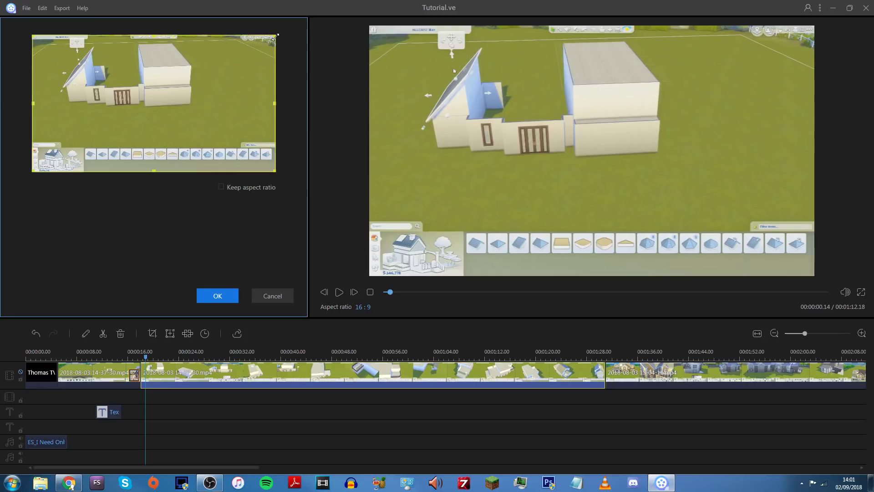
{"action": "mouse_move", "coordinate": [275, 35]}
{"action": "left_mouse_down"}
{"action": "mouse_move", "coordinate": [190, 92]}
{"action": "mouse_move", "coordinate": [182, 87]}
{"action": "mouse_move", "coordinate": [277, 35]}
{"action": "left_mouse_up"}
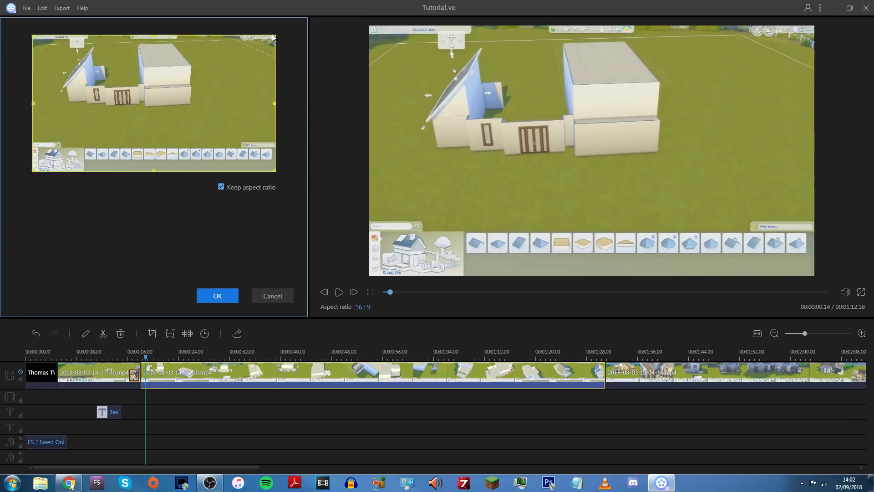
{"action": "left_click_drag", "start_coordinate": [273, 38], "coordinate": [154, 119]}
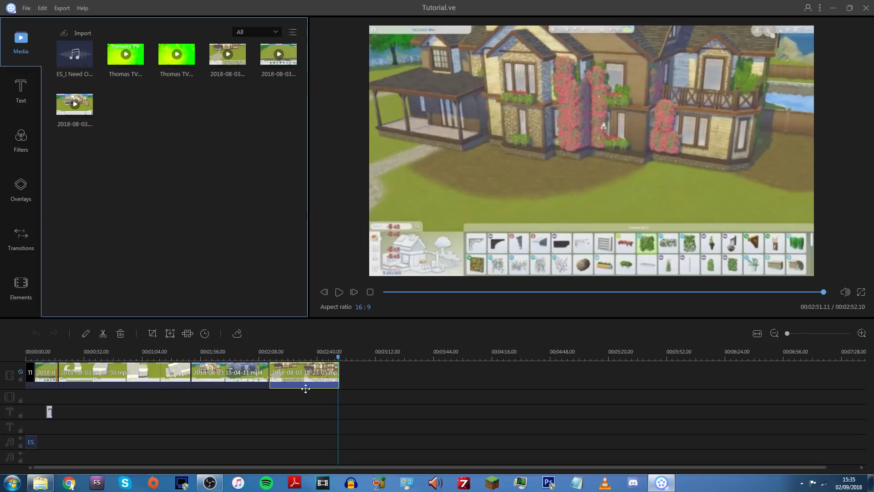
- Move the playhead to 00:02:40.04 and open the duration settings for the last gameplay clip
{"action": "left_click", "coordinate": [317, 354]}
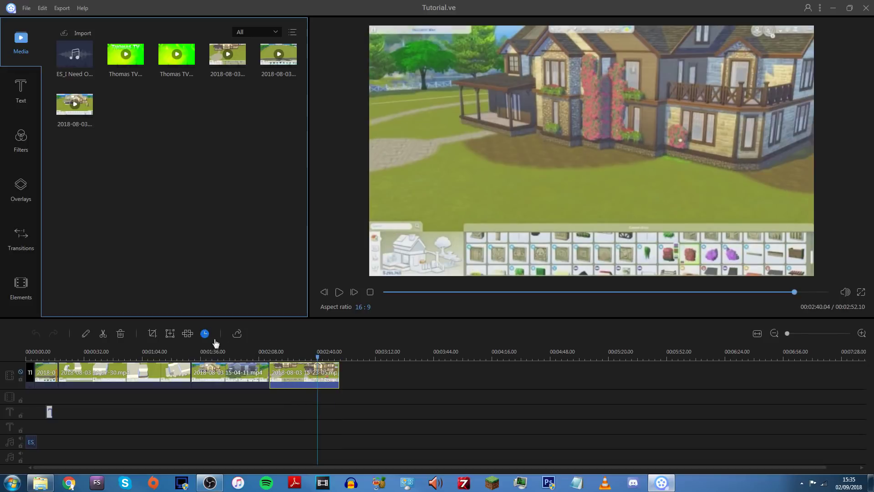
{"action": "left_click", "coordinate": [205, 334]}
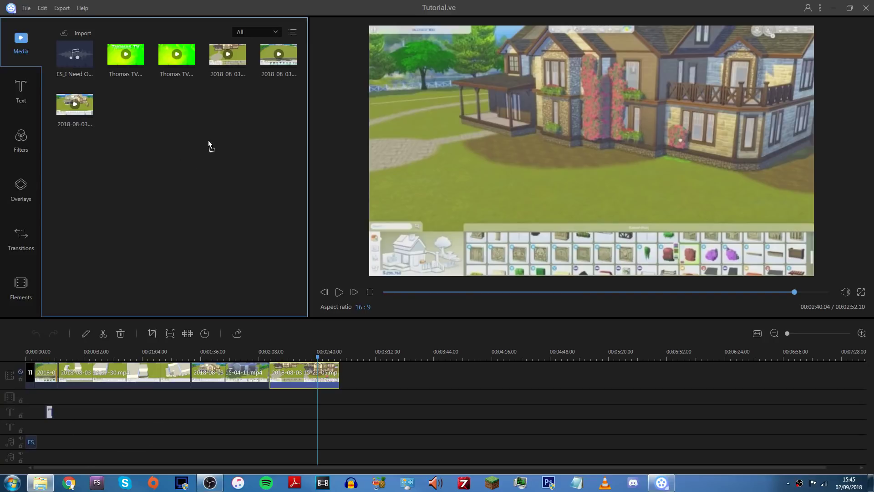
- Import the six TS4 screenshots to the end of the video track and add a transition between the first two
{"action": "left_click_drag", "start_coordinate": [203, 130], "coordinate": [181, 147]}
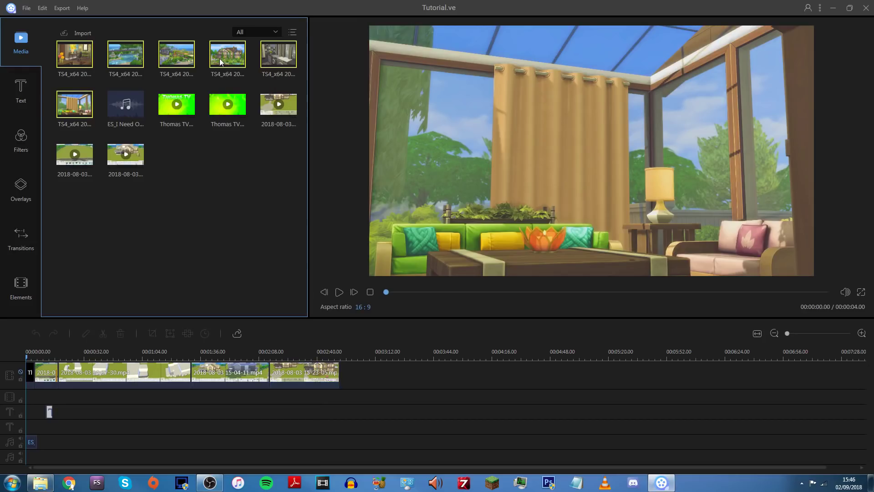
{"action": "left_click_drag", "start_coordinate": [302, 313], "coordinate": [344, 378]}
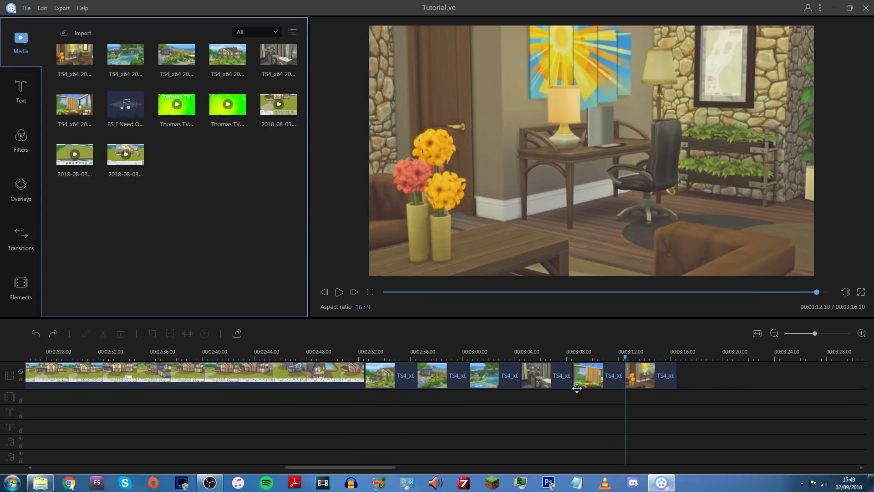
{"action": "left_click", "coordinate": [22, 237]}
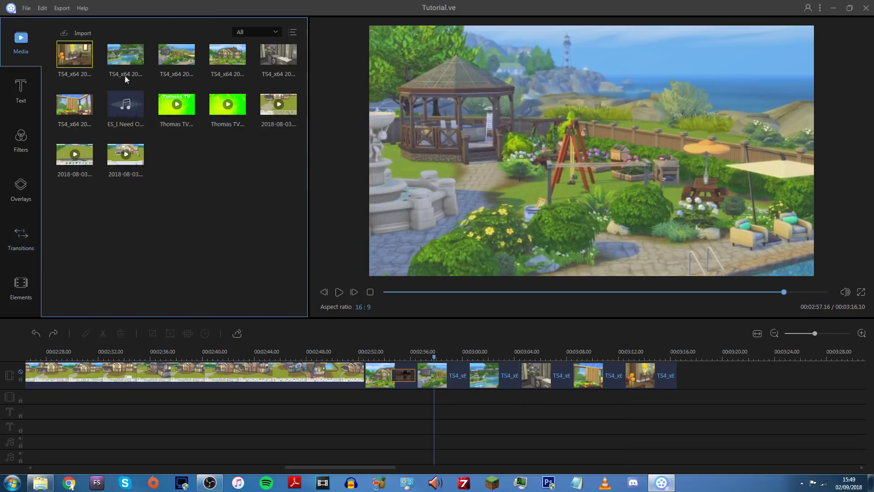
- Place the channel's 2018 outro video directly after the last screenshot on the video track
{"action": "left_click_drag", "start_coordinate": [165, 112], "coordinate": [684, 376]}
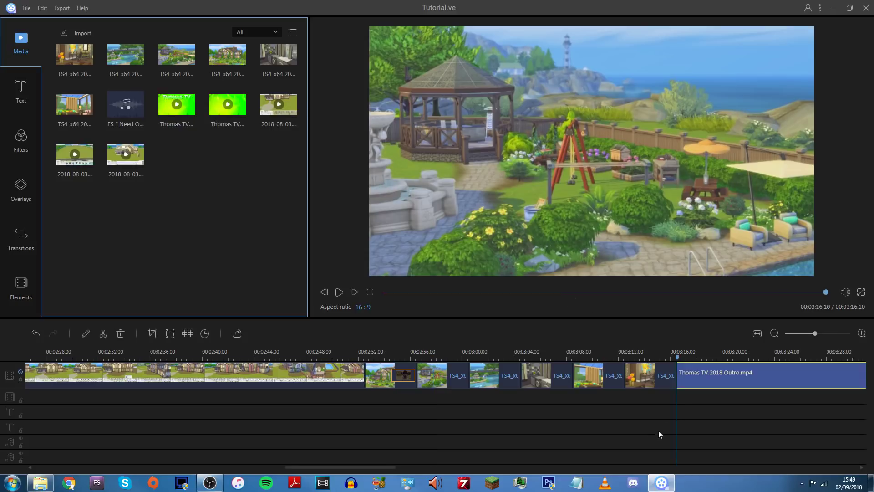
{"action": "left_click", "coordinate": [678, 420]}
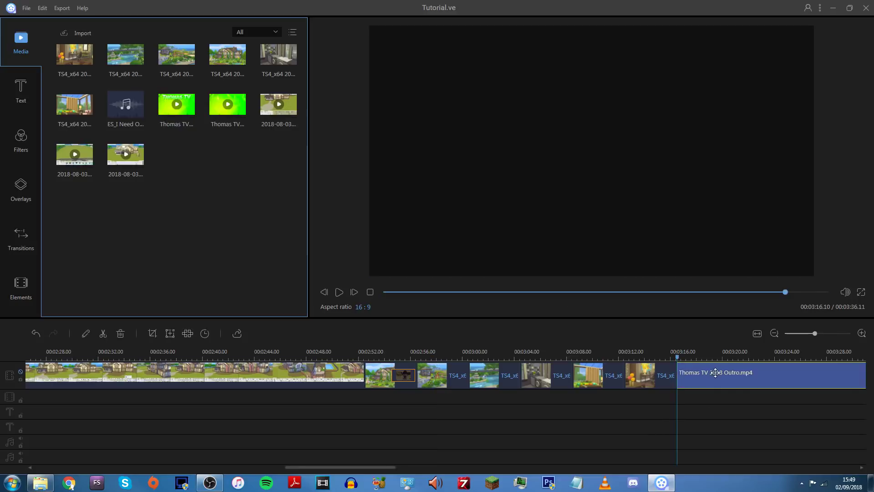
{"action": "scroll", "coordinate": [452, 469], "scroll_direction": "down", "scroll_amount": 3}
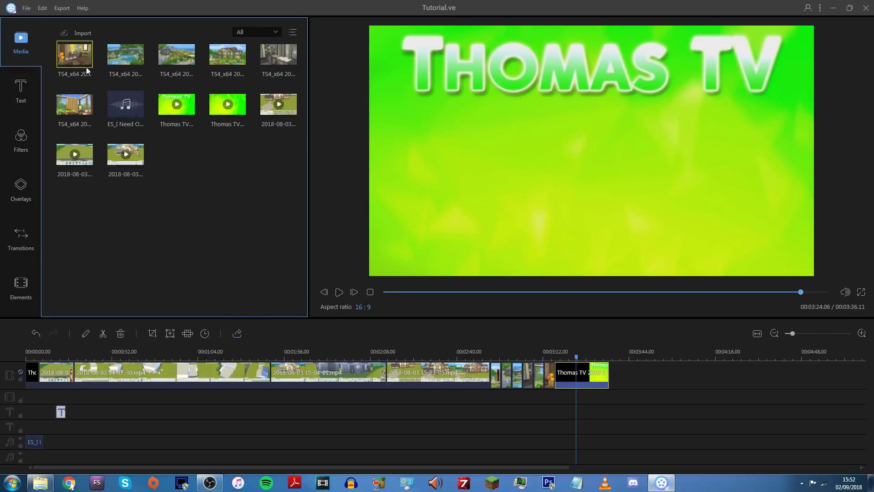
- Open the video export settings for the project and name the output file Tutorial
{"action": "left_click", "coordinate": [61, 8]}
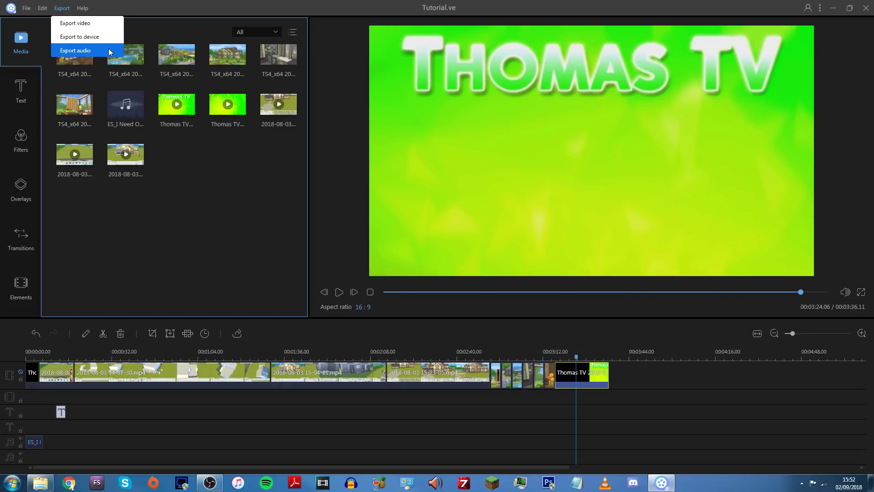
{"action": "left_click", "coordinate": [78, 23]}
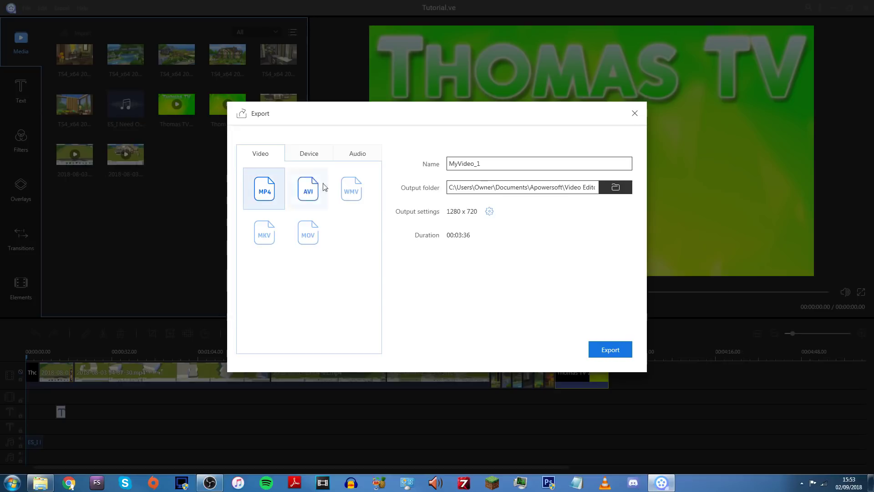
{"action": "left_click_drag", "start_coordinate": [496, 165], "coordinate": [450, 167]}
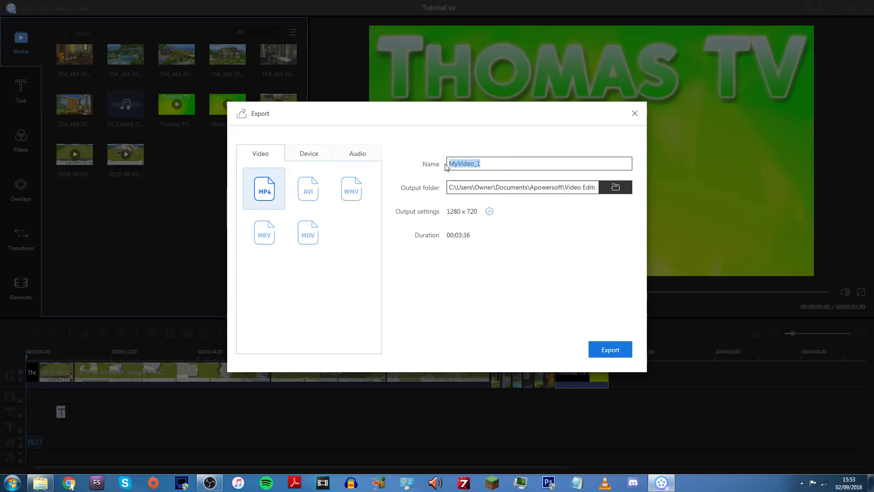
{"action": "type", "text": "Tu"}
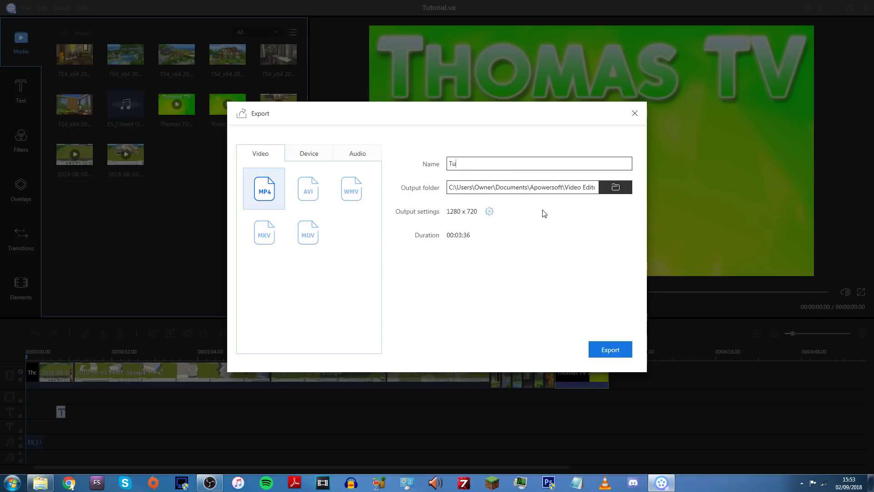
{"action": "type", "text": "torial"}
- Set the output quality to High and the video resolution to 1920 x 1080 in the export's output settings
{"action": "left_click", "coordinate": [489, 214]}
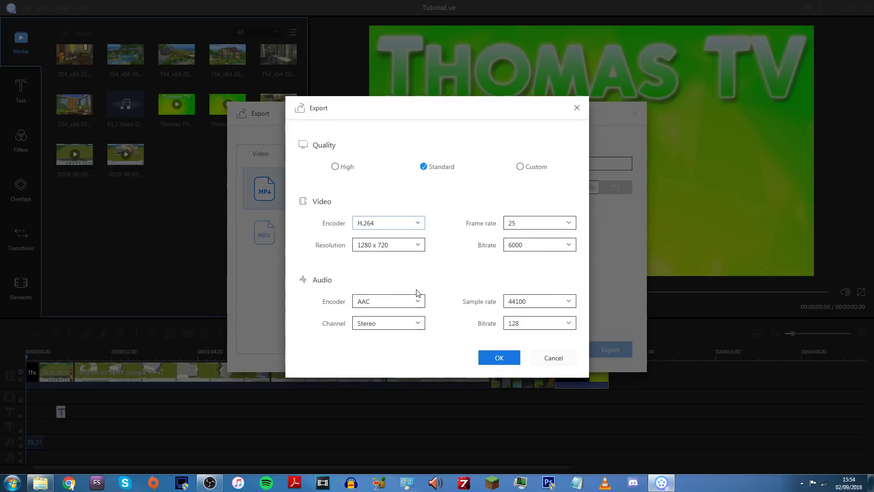
{"action": "left_click", "coordinate": [334, 167]}
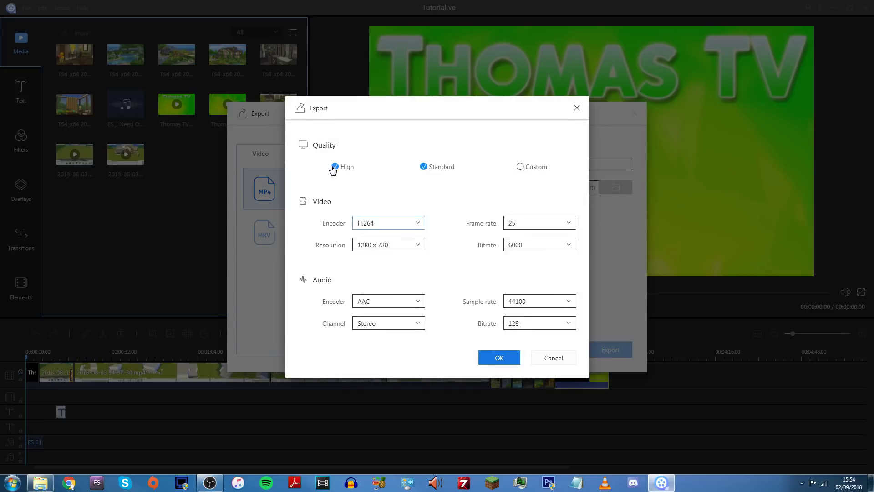
{"action": "left_click", "coordinate": [416, 224]}
{"action": "left_click", "coordinate": [415, 224]}
{"action": "left_click", "coordinate": [418, 244]}
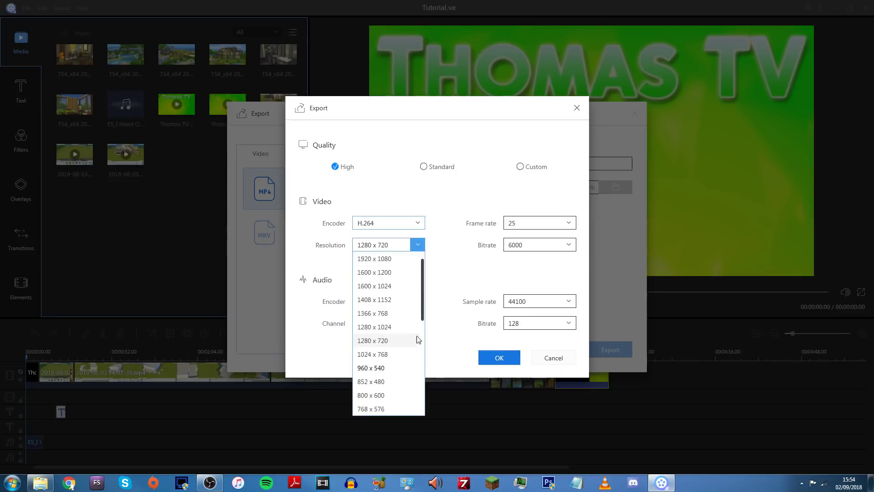
{"action": "left_click", "coordinate": [385, 259]}
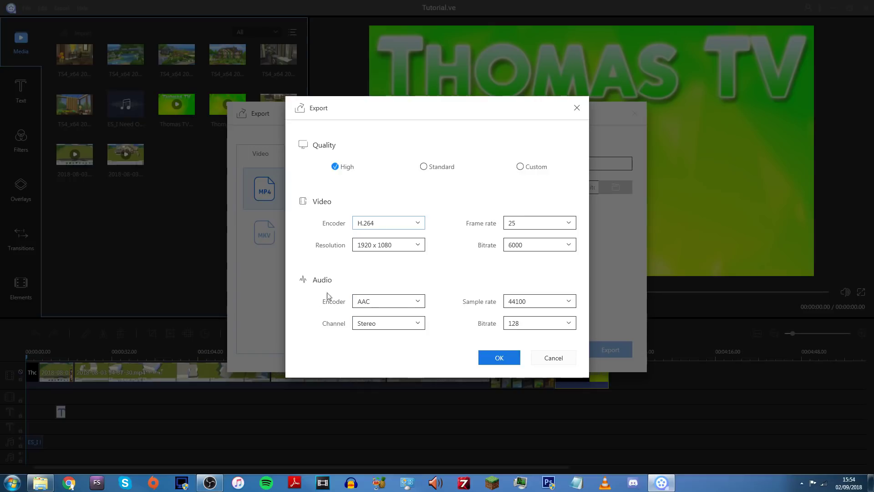
{"action": "left_click", "coordinate": [499, 357]}
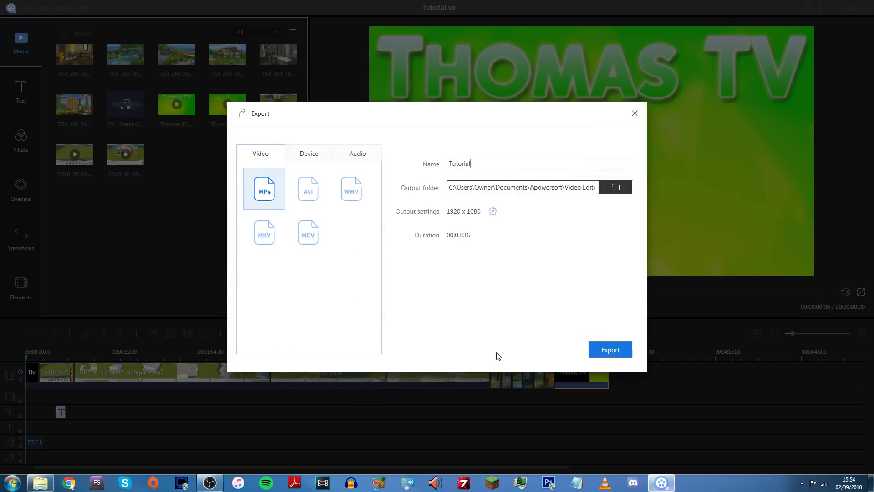
- Start exporting the Tutorial video and open the choices for the finish action
{"action": "left_click", "coordinate": [608, 351]}
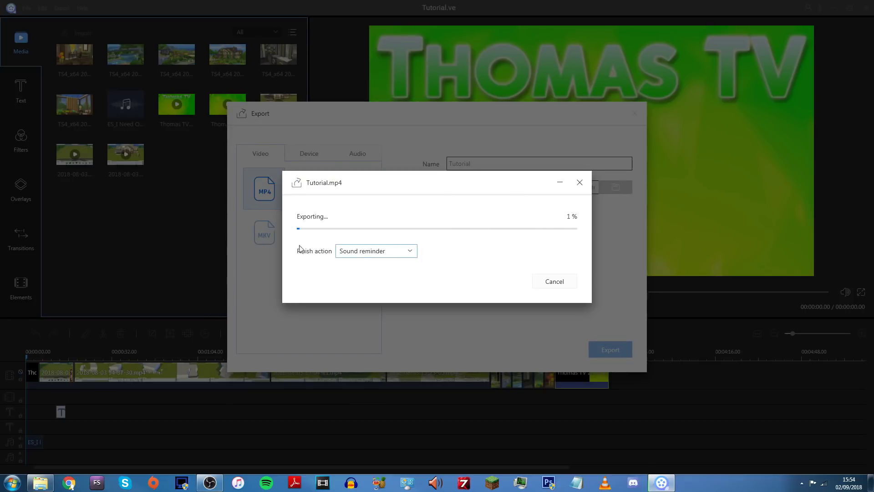
{"action": "left_click", "coordinate": [411, 253]}
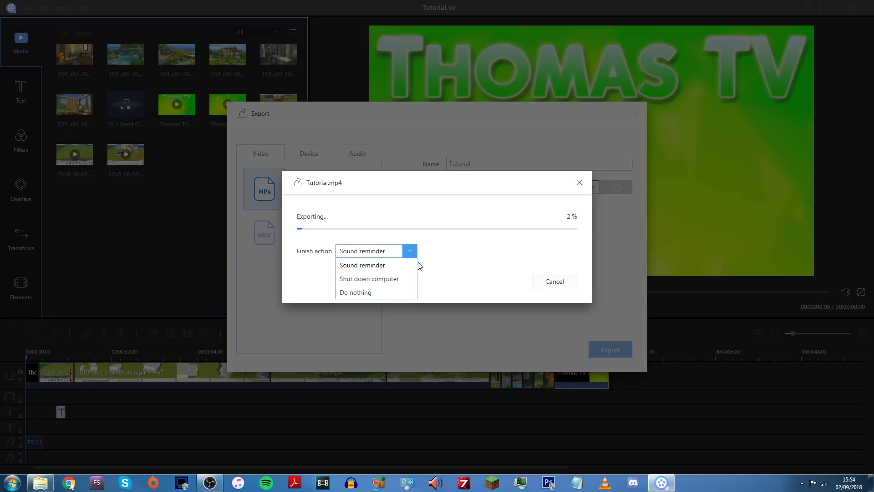